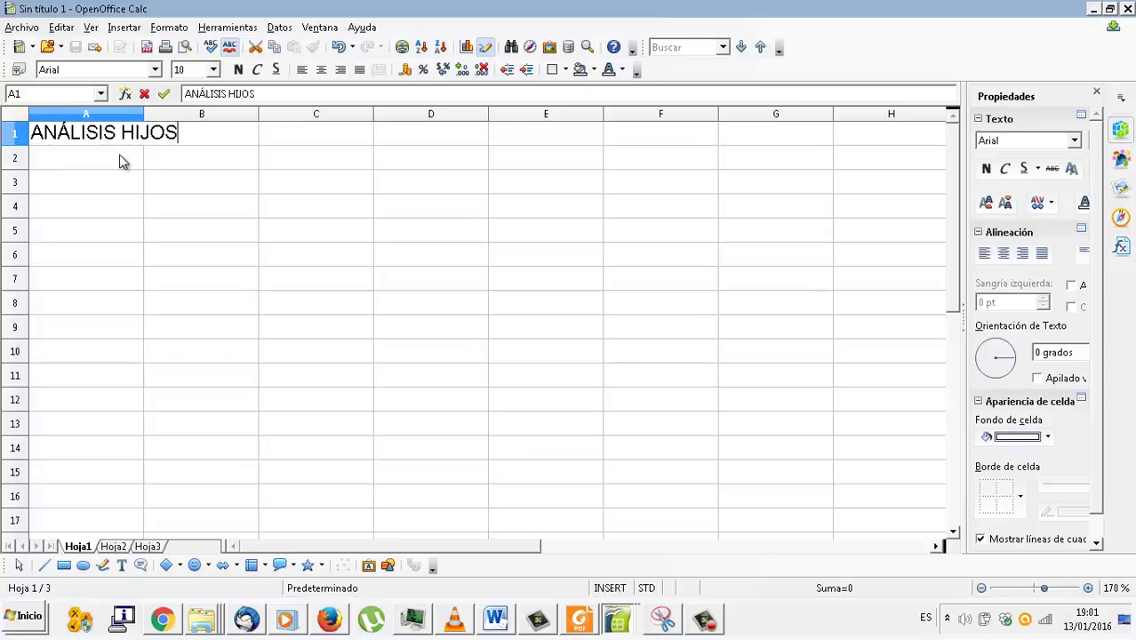
Step: Enter the column headings "N Hijos" in A2 and "N Familias" in B2
click(123, 162)
text(N1)
key(BackSpace)
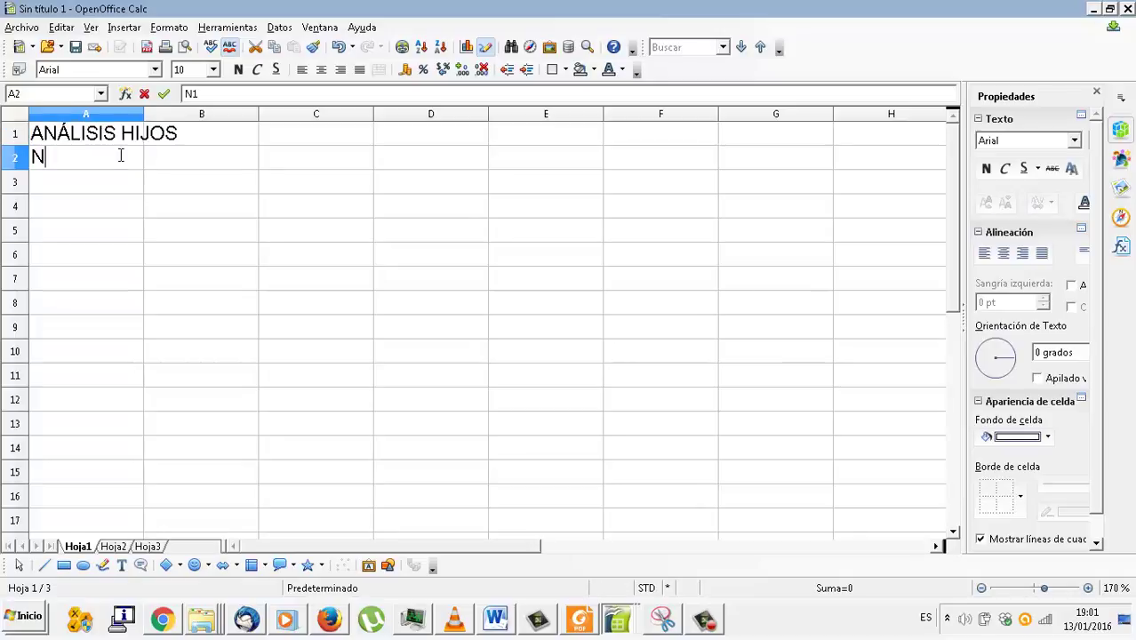
text(Hijos)
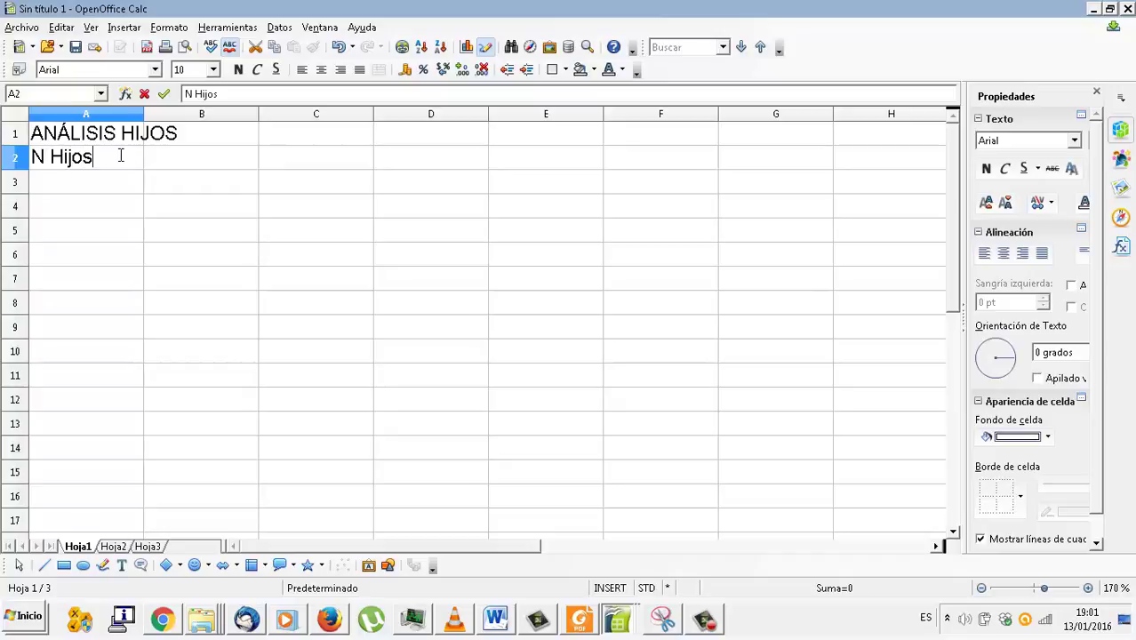
key(Tab)
text(N Familias)
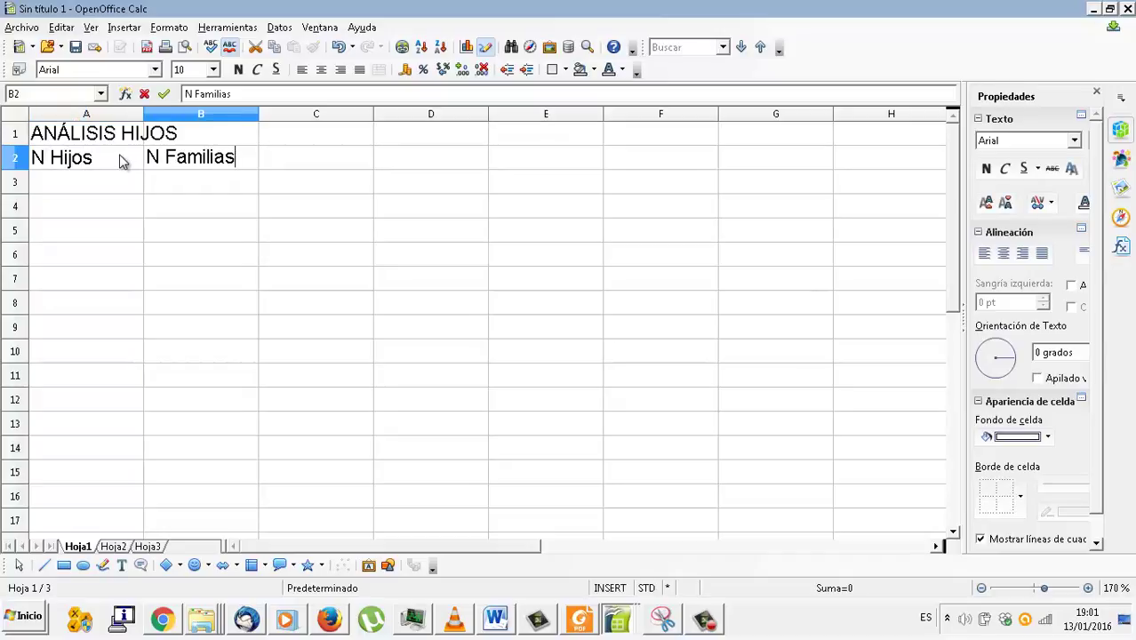
key(Tab)
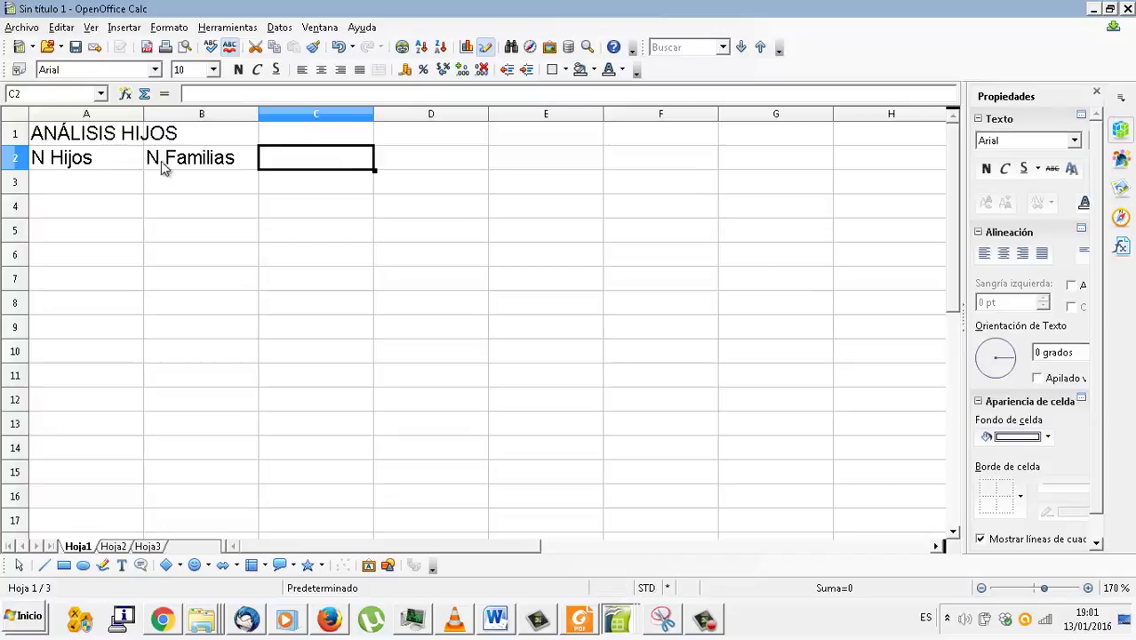
Step: Merge cells A1:C1 and centre the title "ANÁLISIS HIJOS" across them
drag(133, 140, 311, 128)
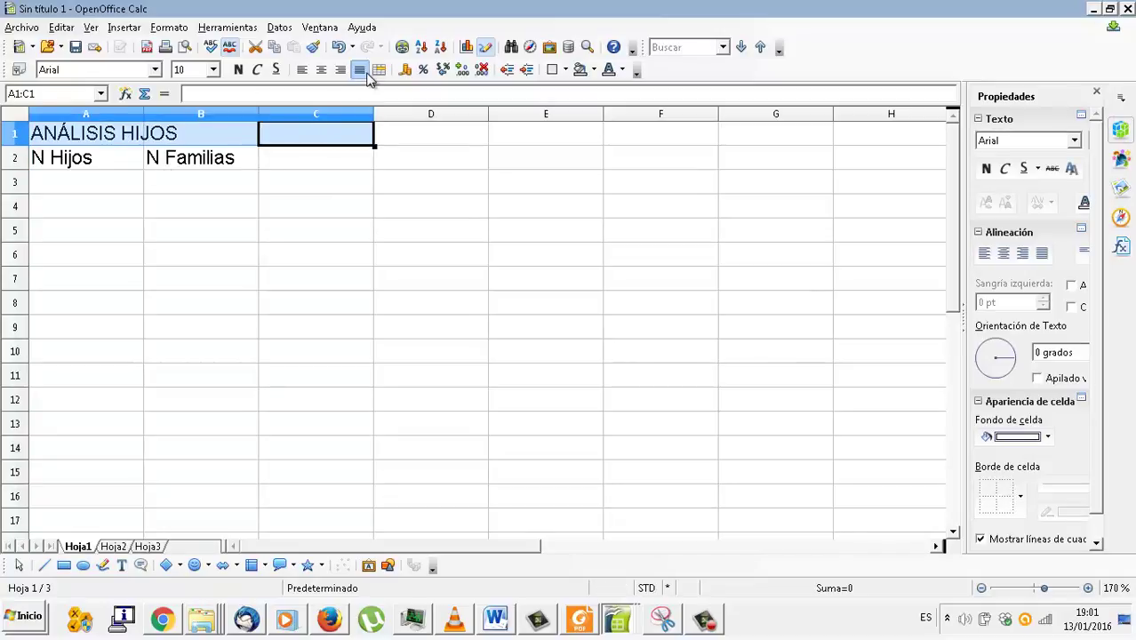
click(378, 69)
click(321, 70)
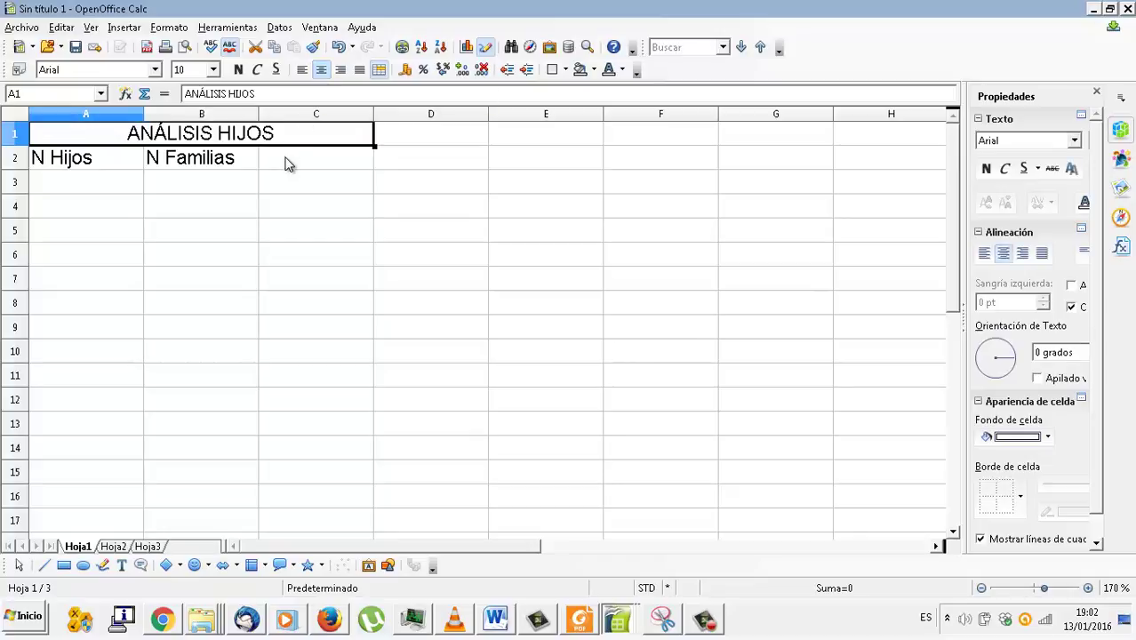
Step: Enter the heading "Total" in C2 as the third column of the table
click(286, 163)
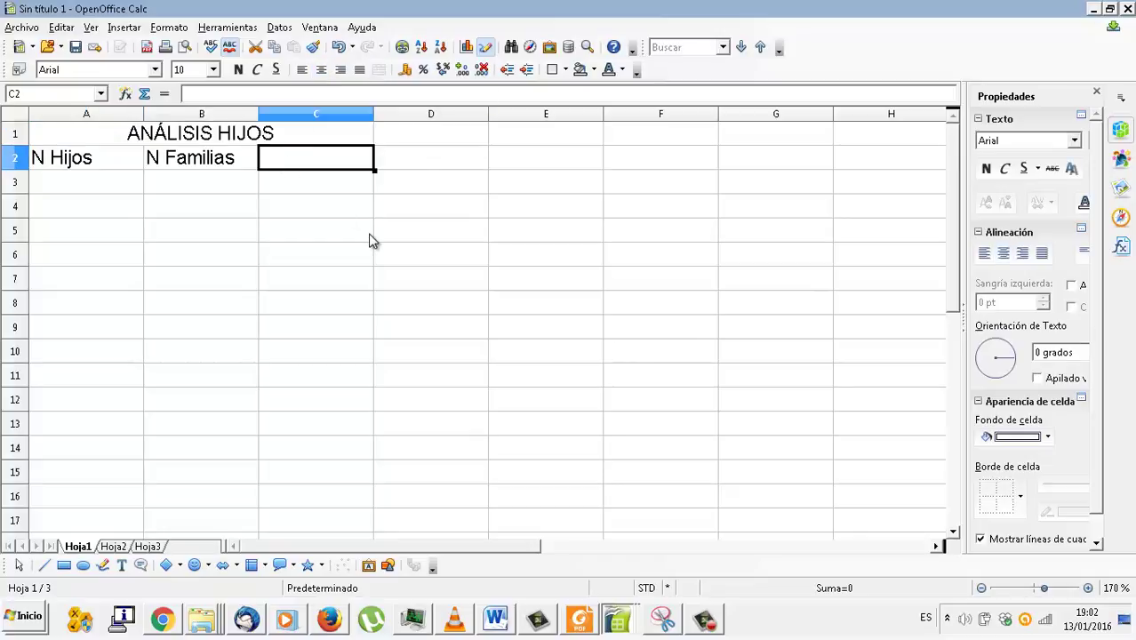
text(Total)
key(Return)
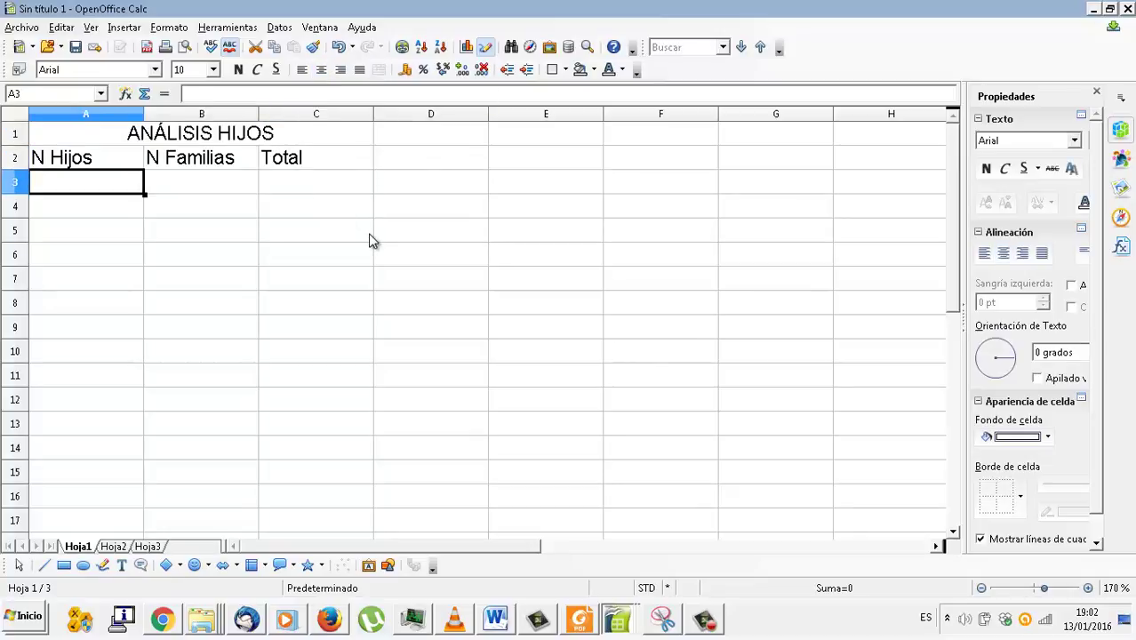
Step: Fill in the first two data rows: 0 children with 3 families in row 3, 1 child with 7 families in row 4
text(0)
key(Tab)
text(3)
key(Return)
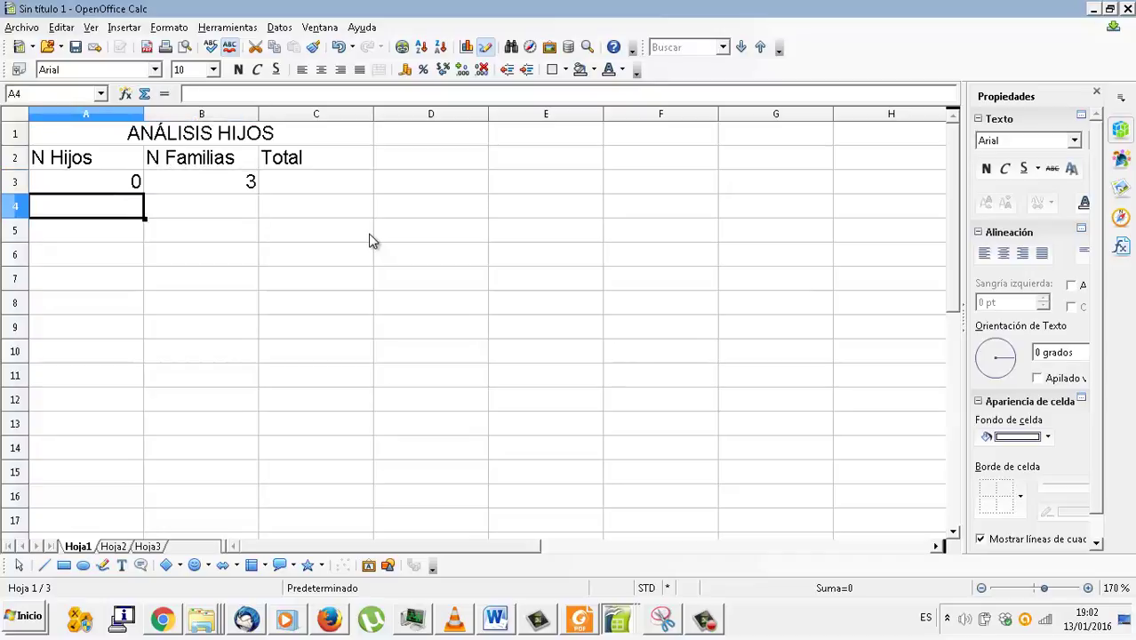
text(1)
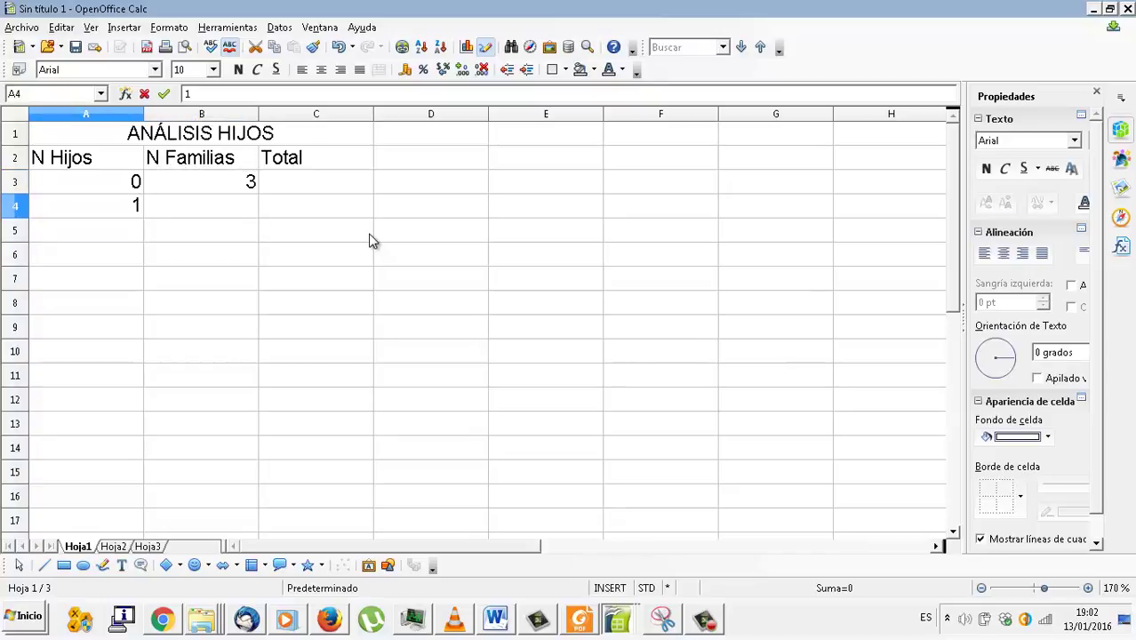
key(Tab)
text(7)
key(Return)
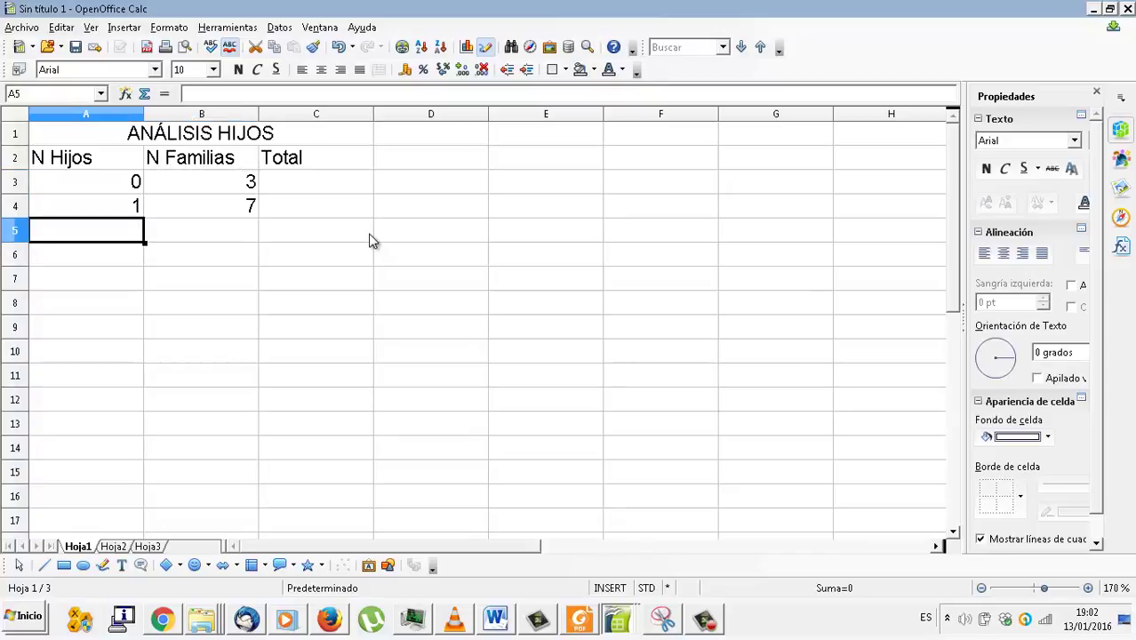
Step: Add the remaining data rows: 2 children with 8 families in row 5, 3 children with 2 families in row 6
text(2)
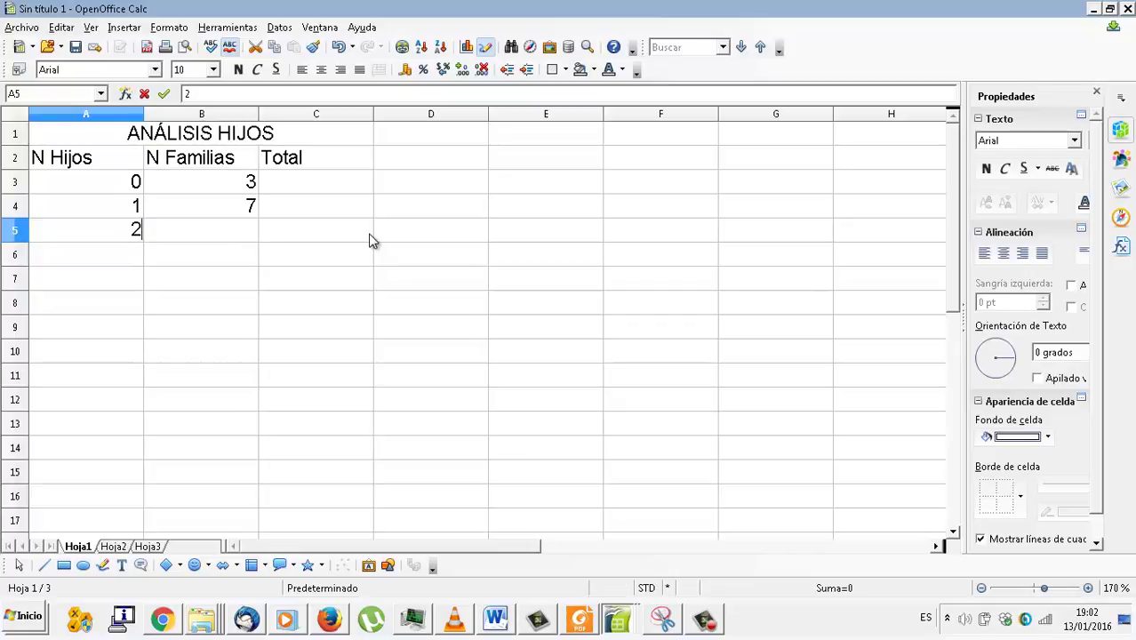
key(Tab)
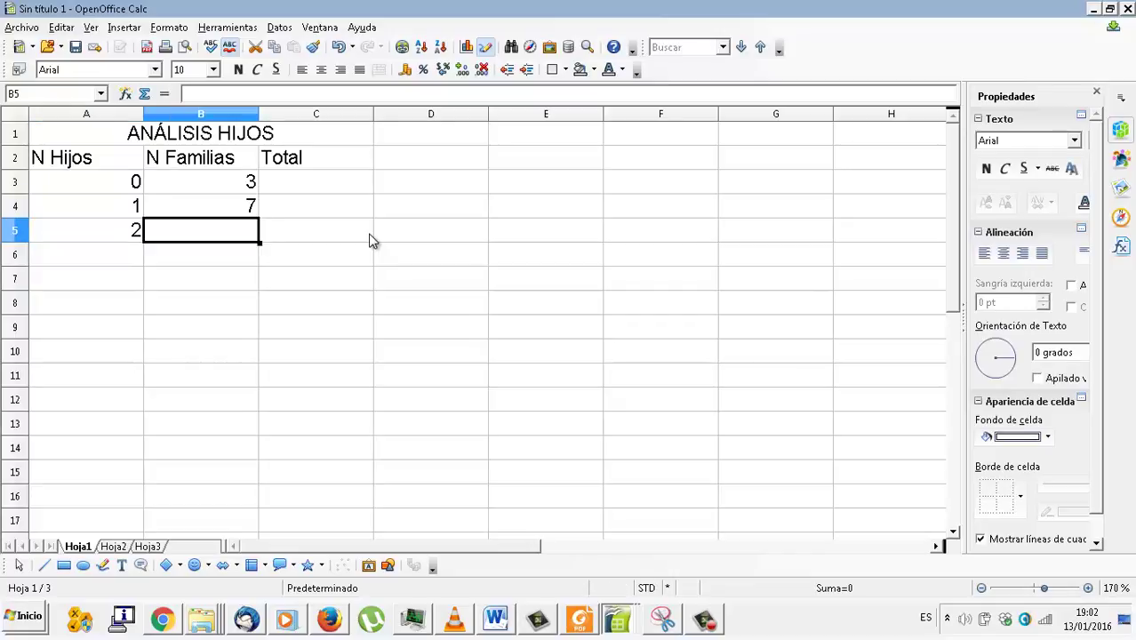
text(8)
key(Return)
key(Left)
text(3)
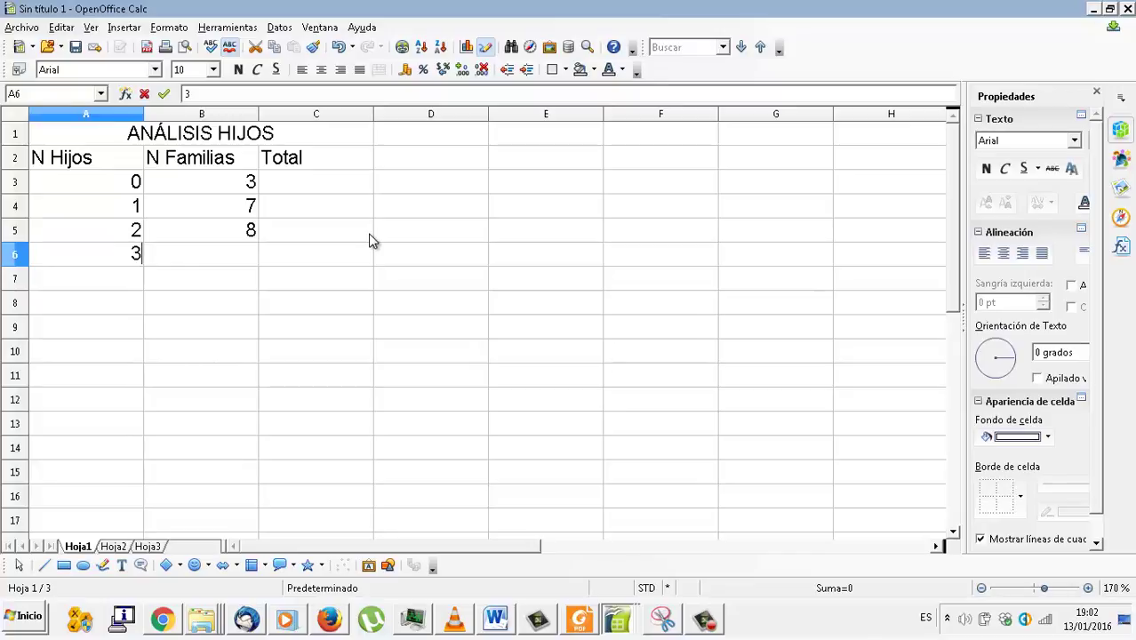
key(Tab)
text(2)
key(Tab)
Step: Calculate the Total column by entering =A3*B3 in C3 and filling the formula down to C6
key(Up)
key(Up)
key(Up)
key(Up)
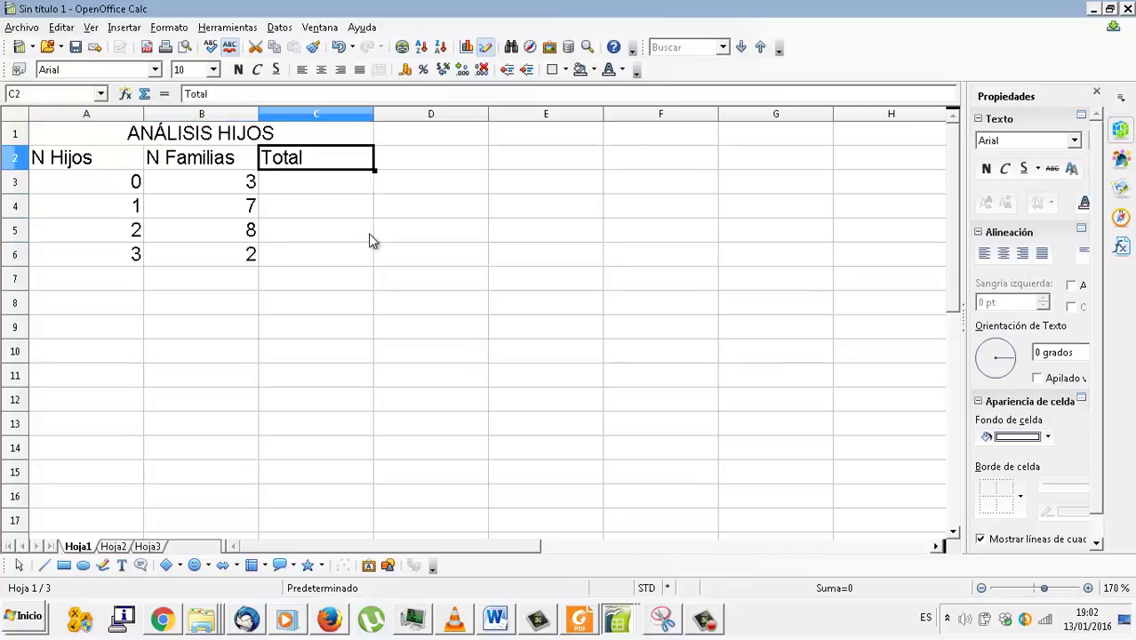
key(Down)
key(Down)
key(Down)
key(Up)
key(Up)
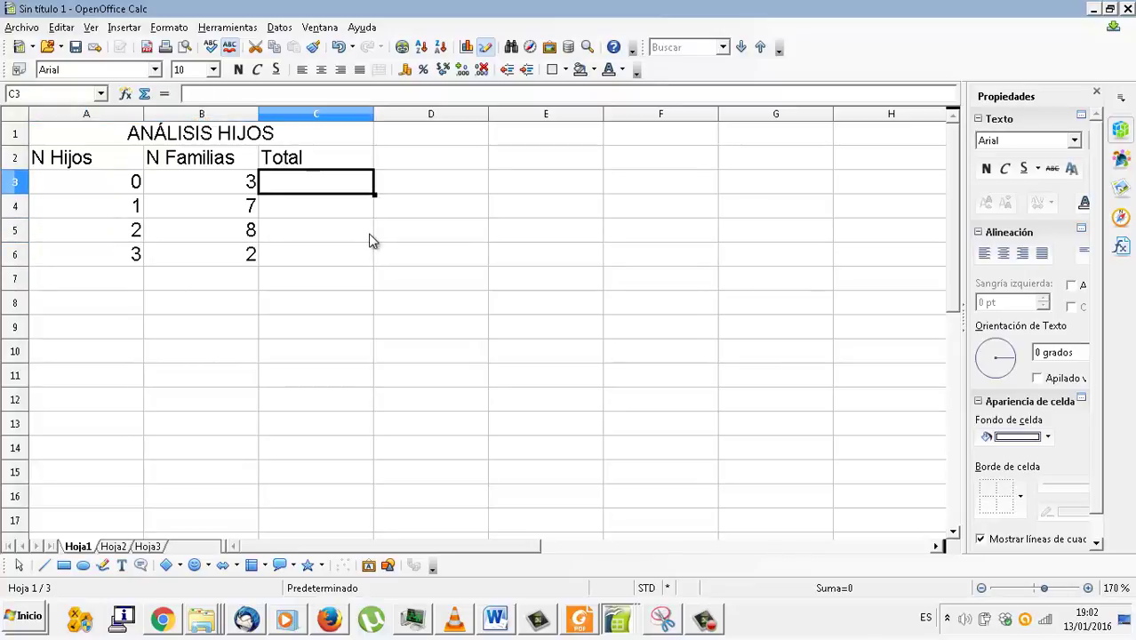
text(=)
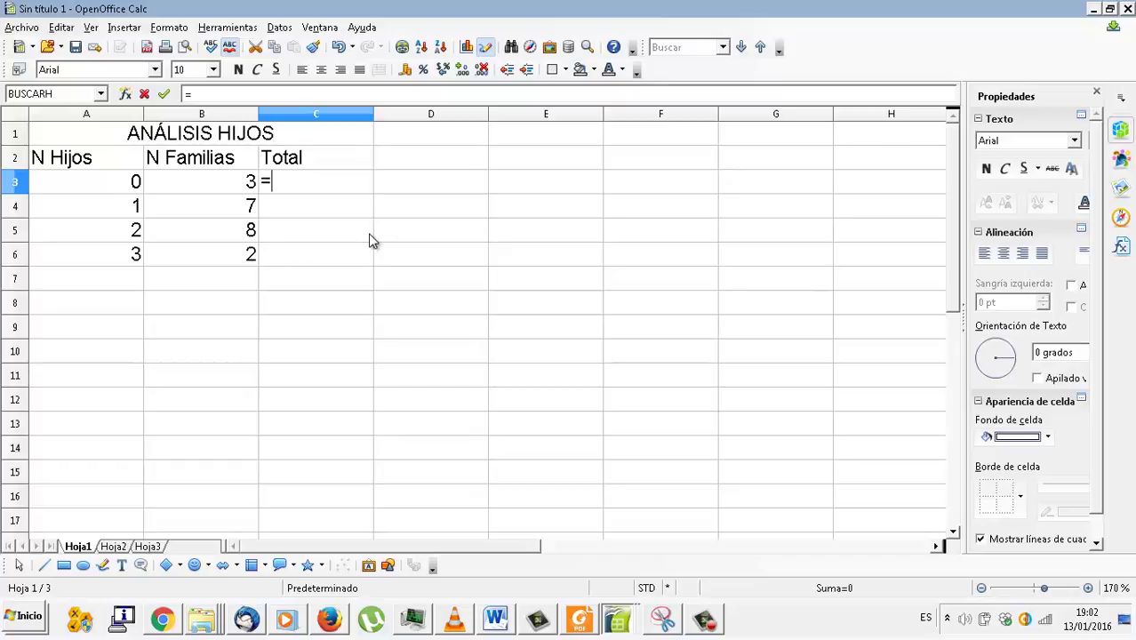
click(93, 188)
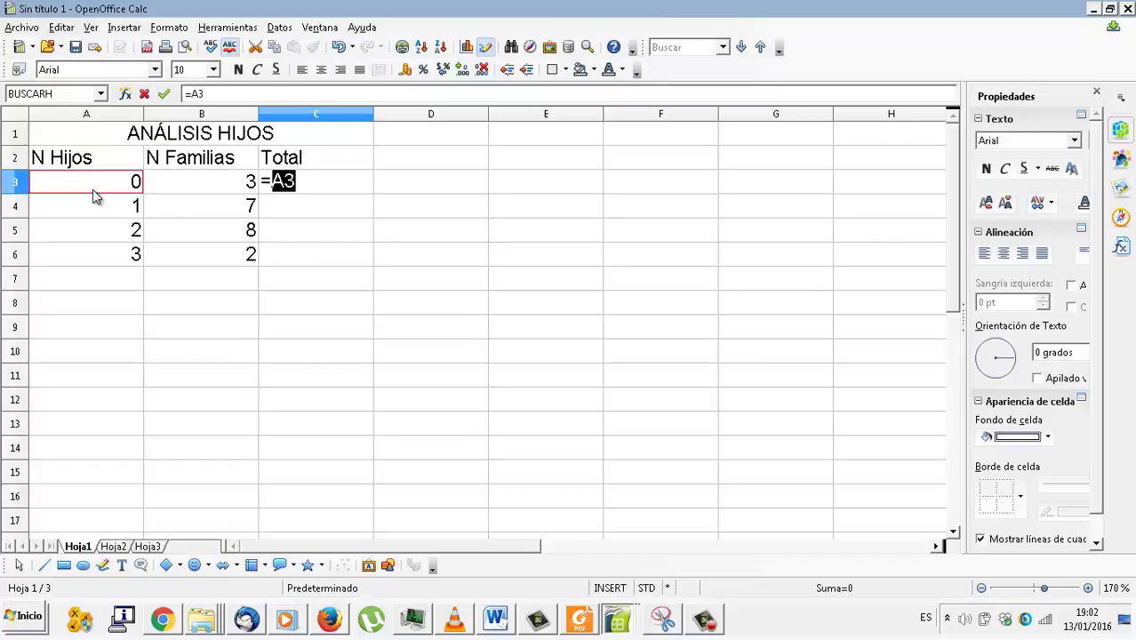
text(*)
click(188, 187)
key(Return)
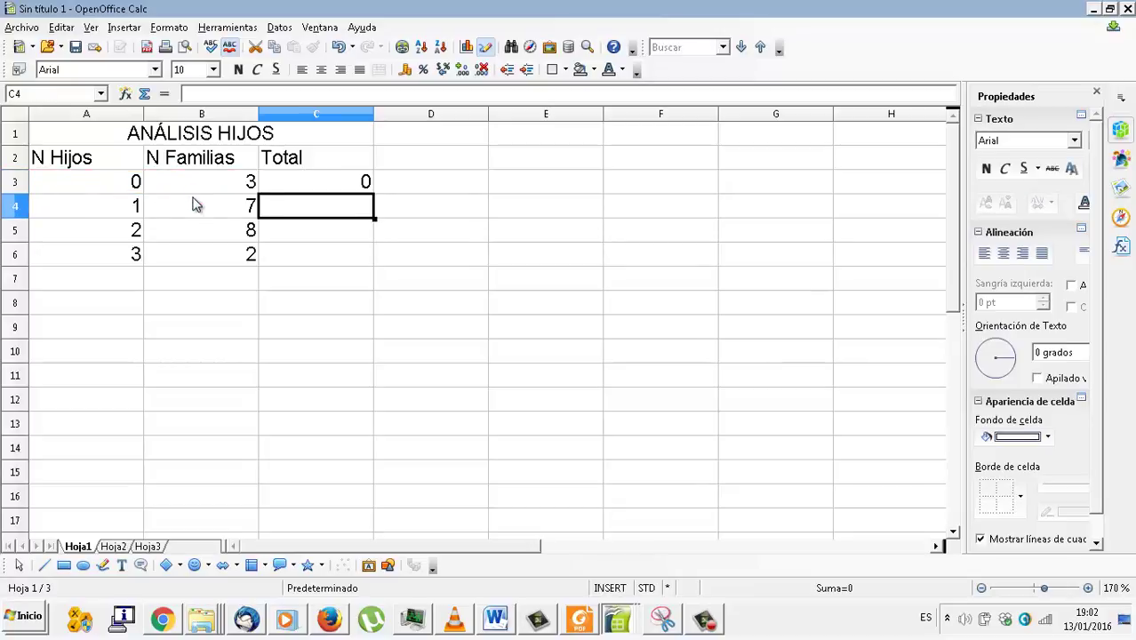
key(Up)
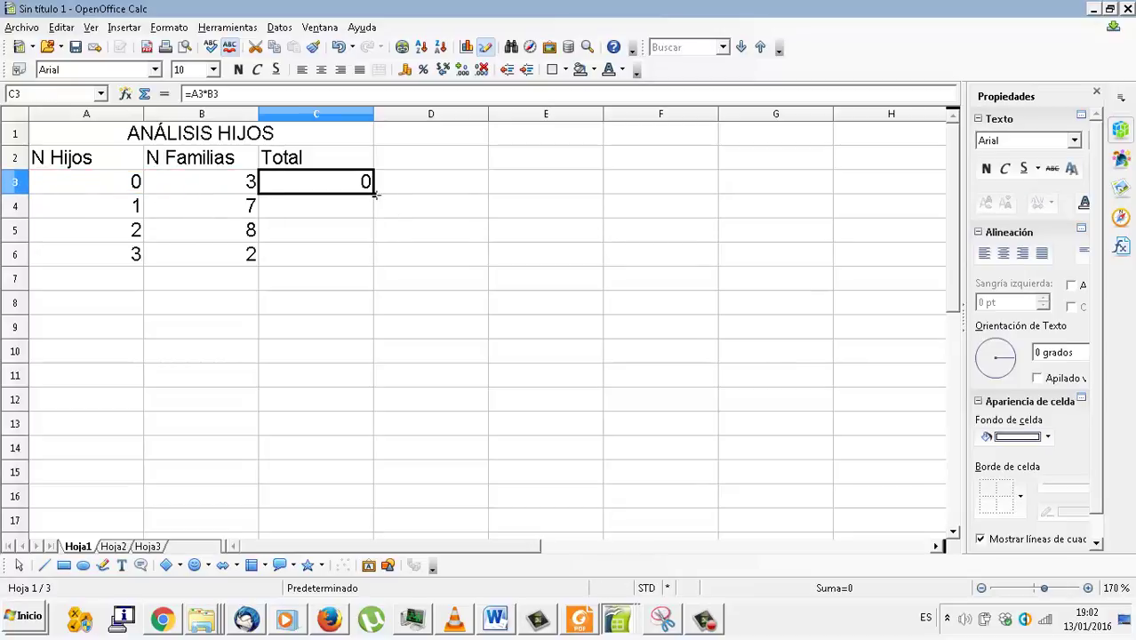
drag(373, 196, 372, 282)
Step: Sum the Total column C3:C6 in C7 and the N Familias column B3:B6 in B7
click(303, 285)
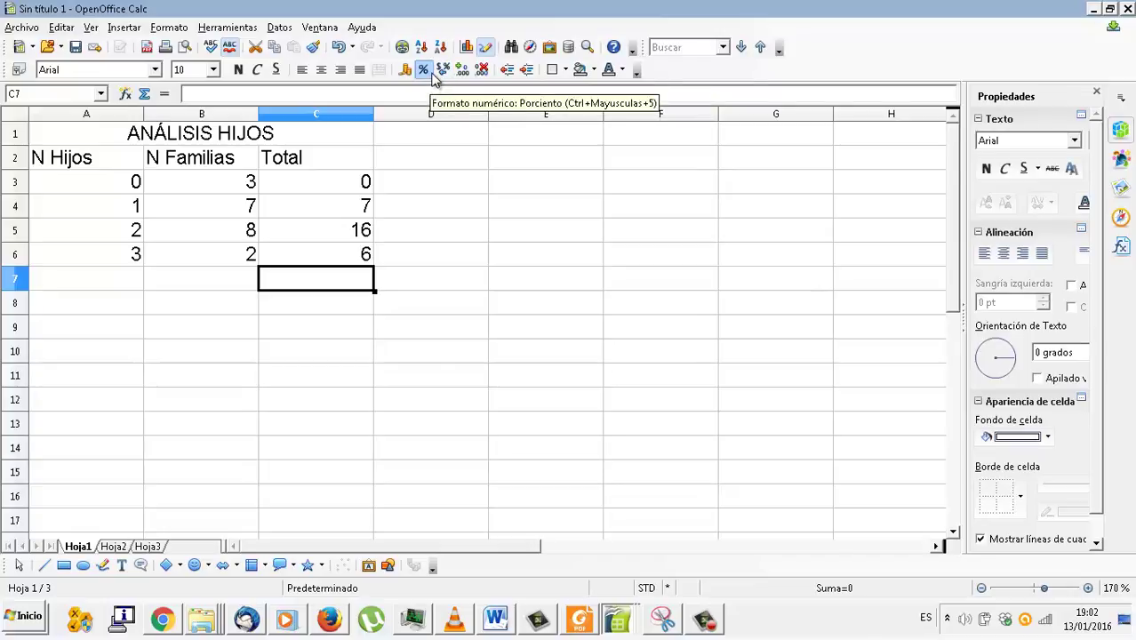
click(144, 96)
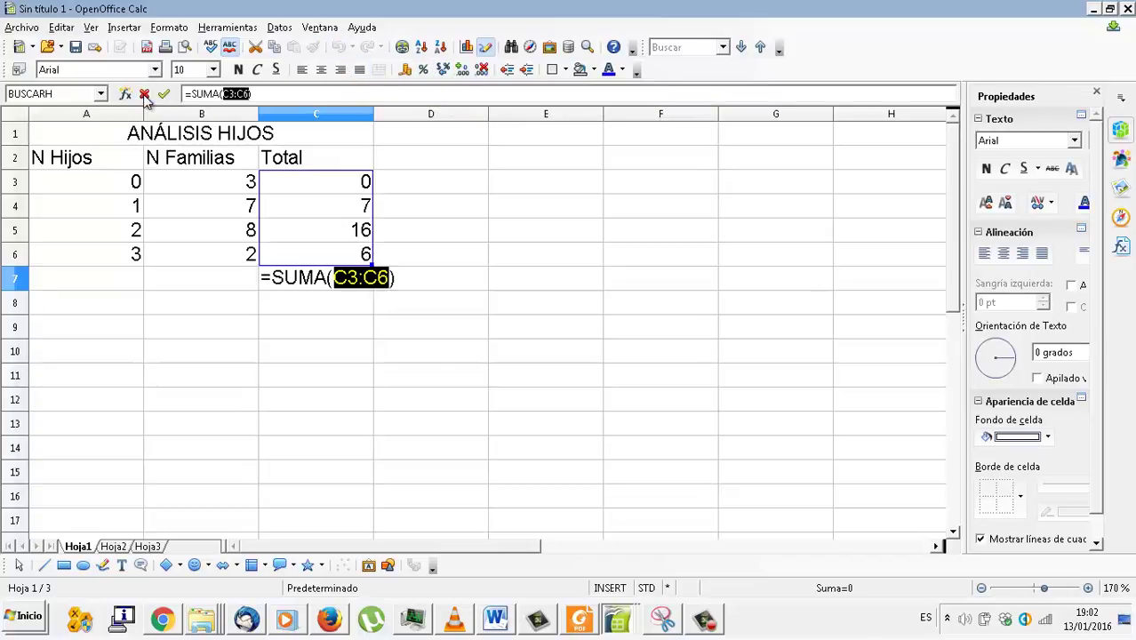
key(Return)
key(Up)
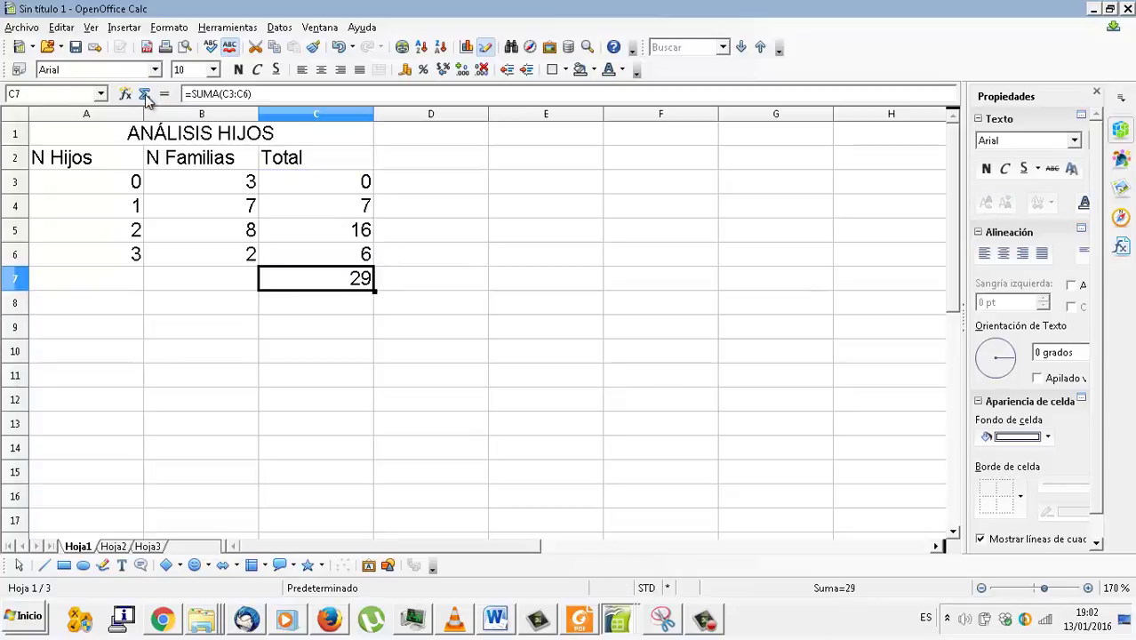
click(216, 283)
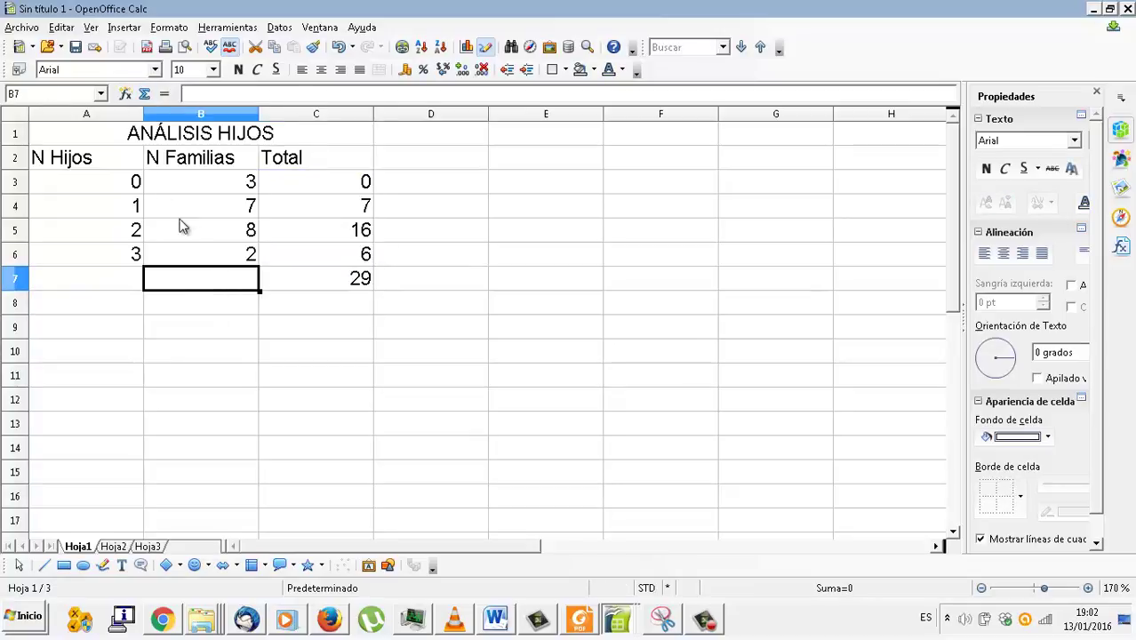
click(144, 94)
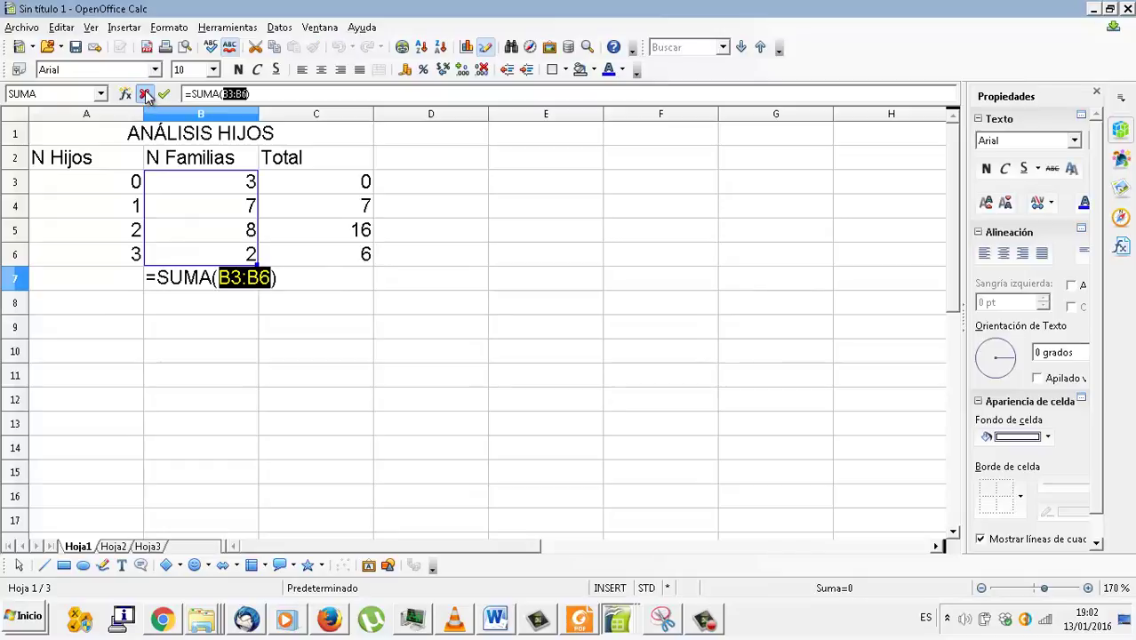
key(Return)
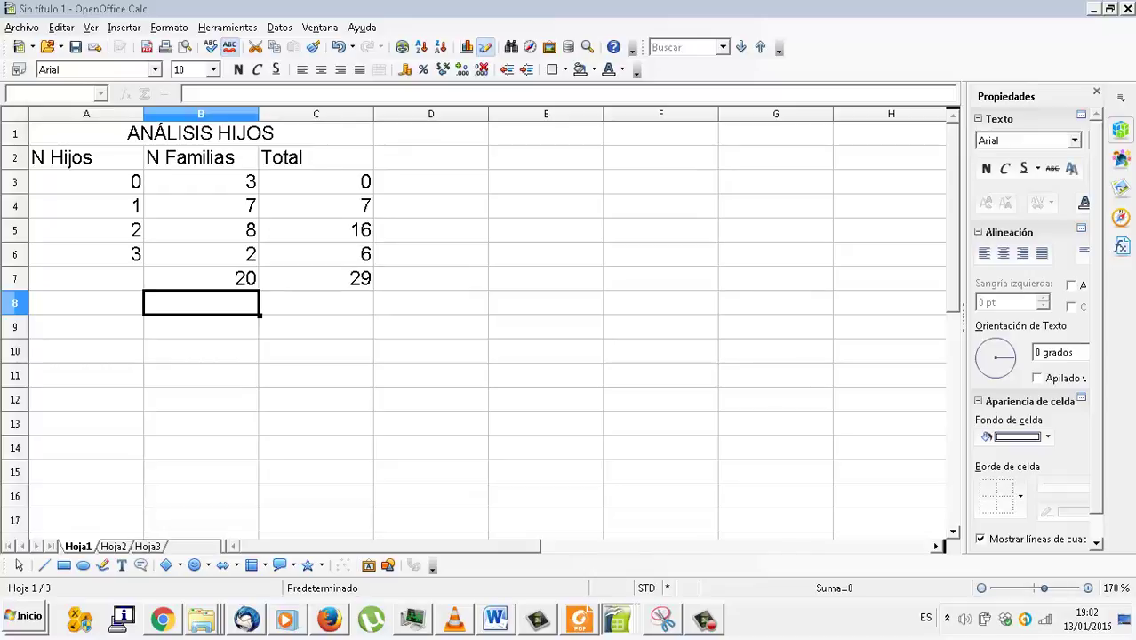
Step: Label D7 as "MEDIA" and calculate the mean in E7 with the formula =C7/B7
click(400, 282)
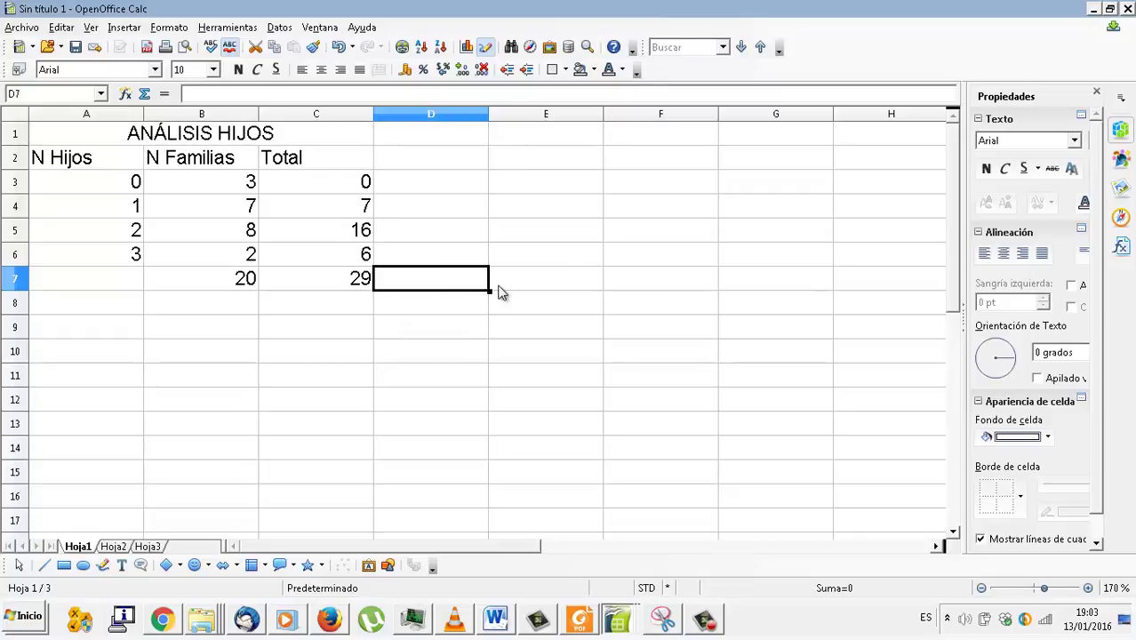
text(MEDIA)
key(Tab)
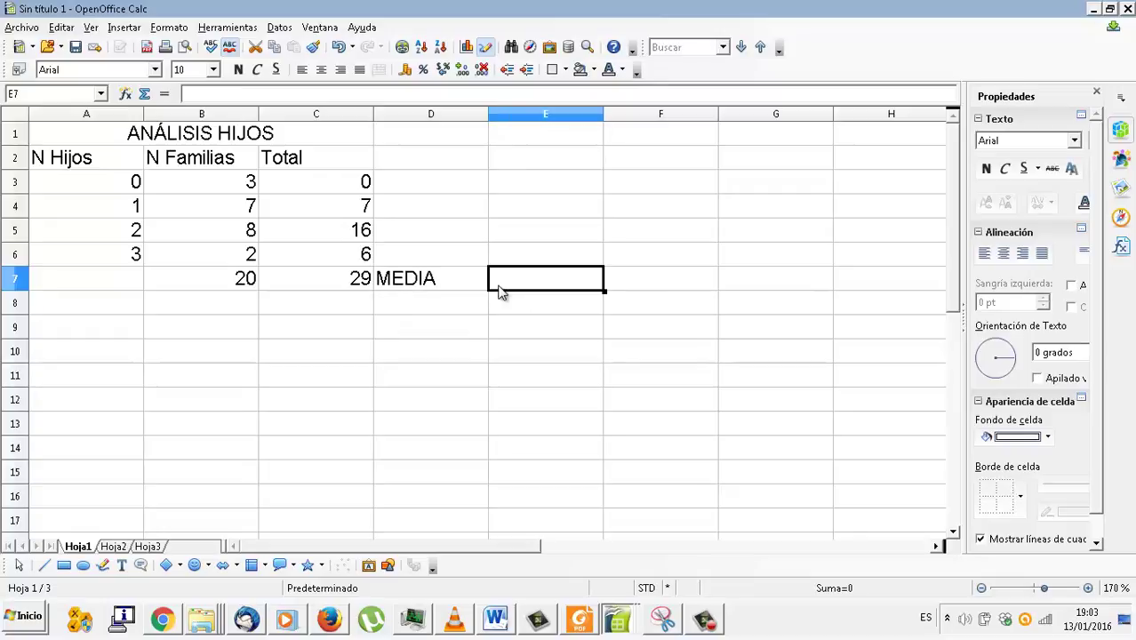
text(=)
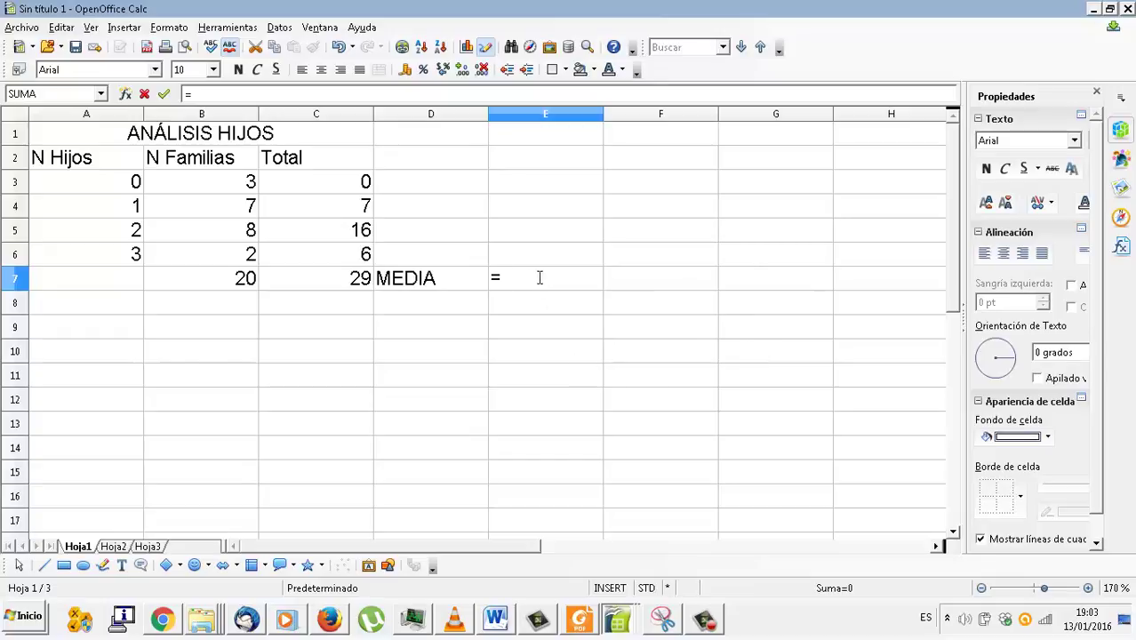
click(361, 278)
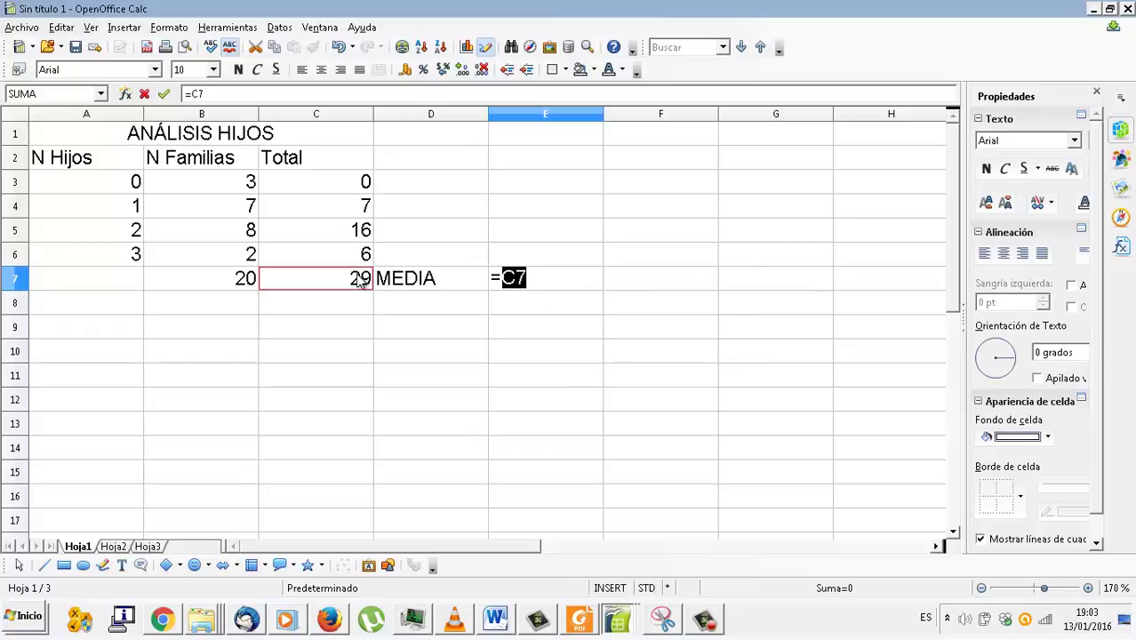
text(/)
click(201, 281)
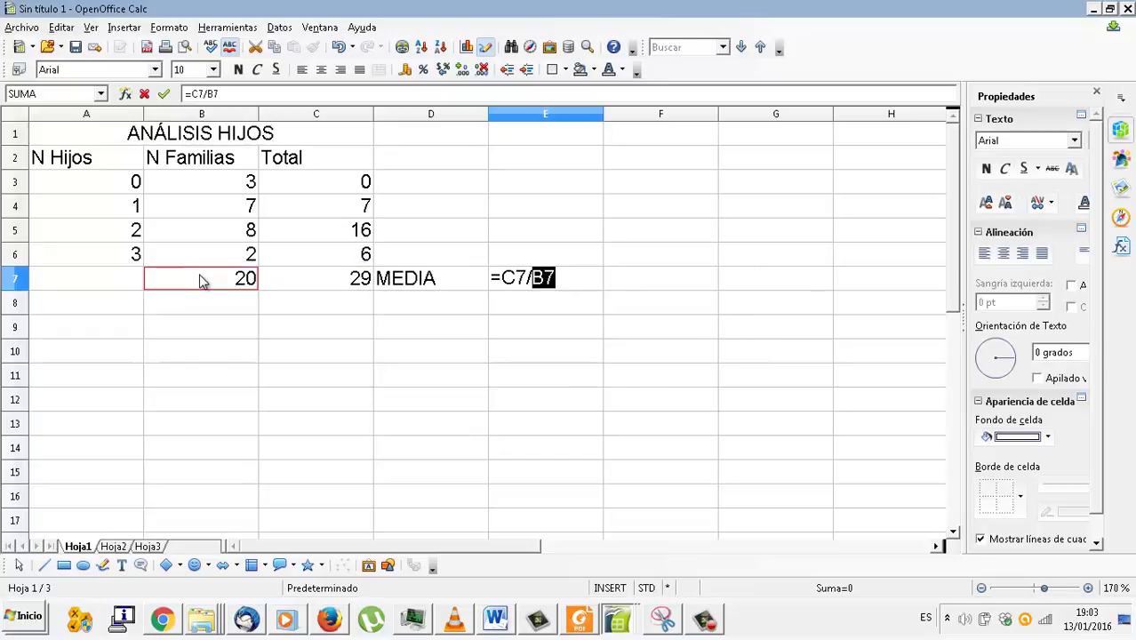
key(Return)
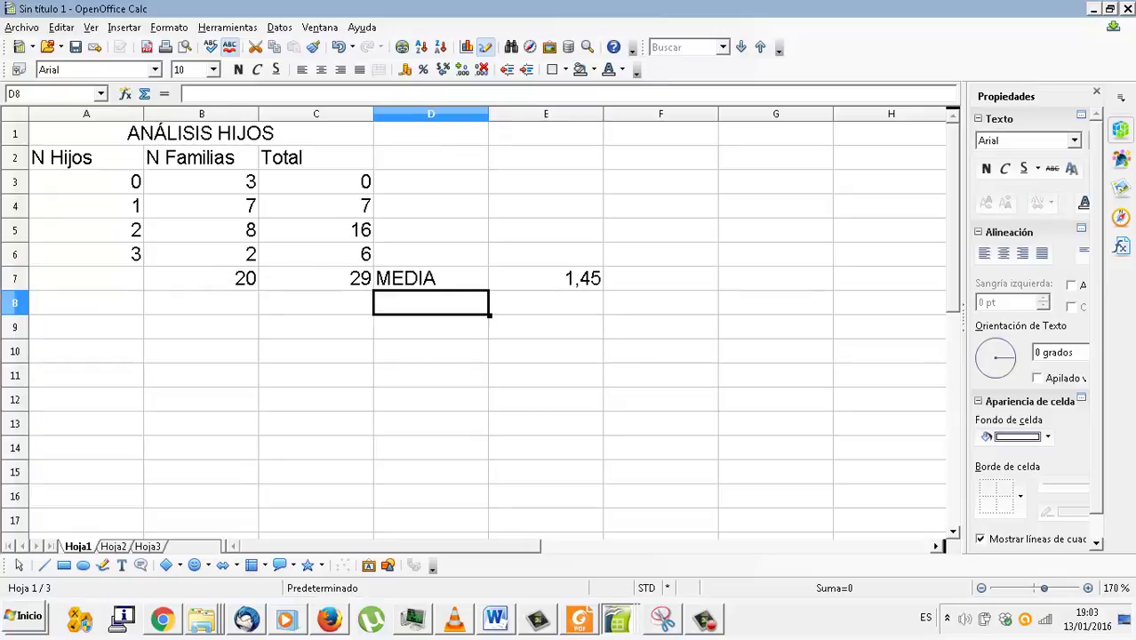
Step: Enter the first row of individual values, 0, 3, 1 and 2, in cells A9 to D9
click(316, 326)
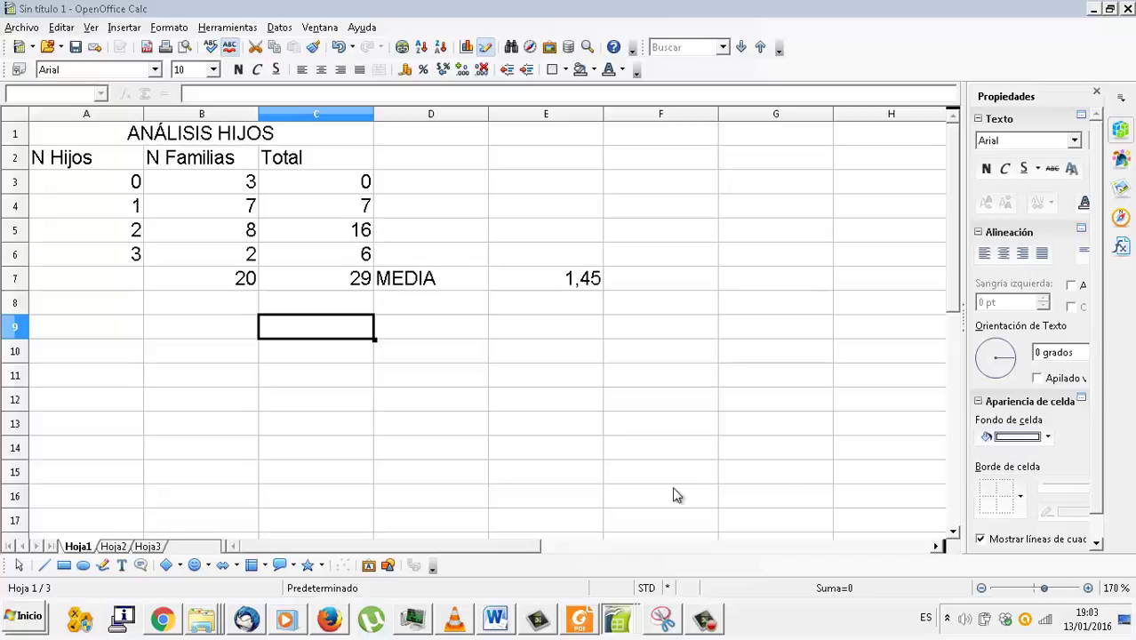
click(125, 332)
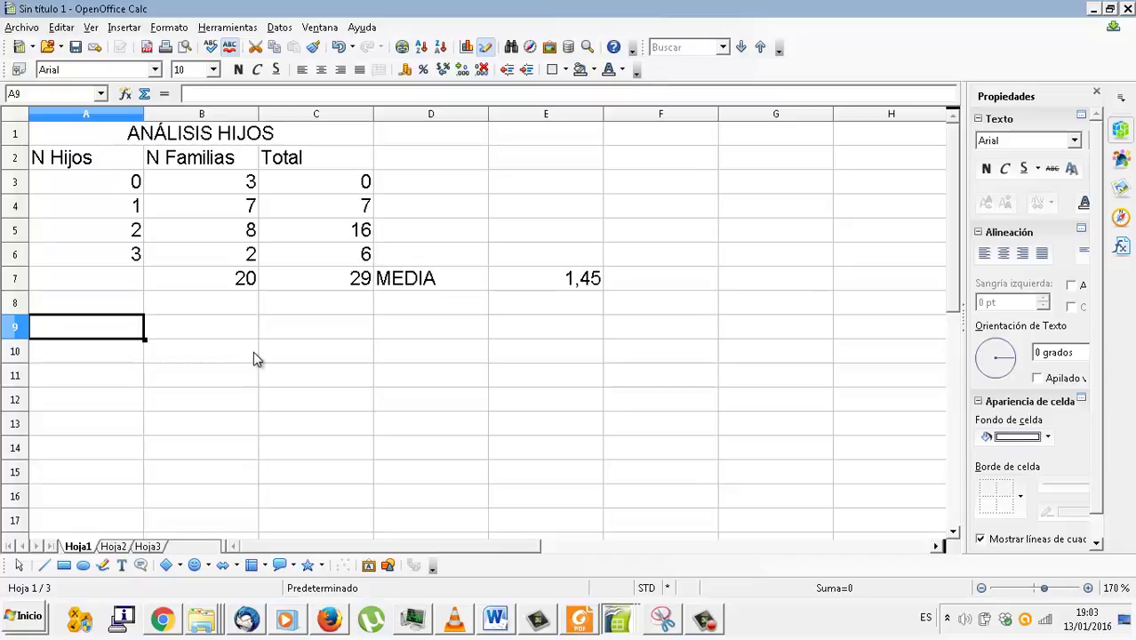
text(0)
key(Tab)
text(3)
key(Tab)
text(1)
key(Tab)
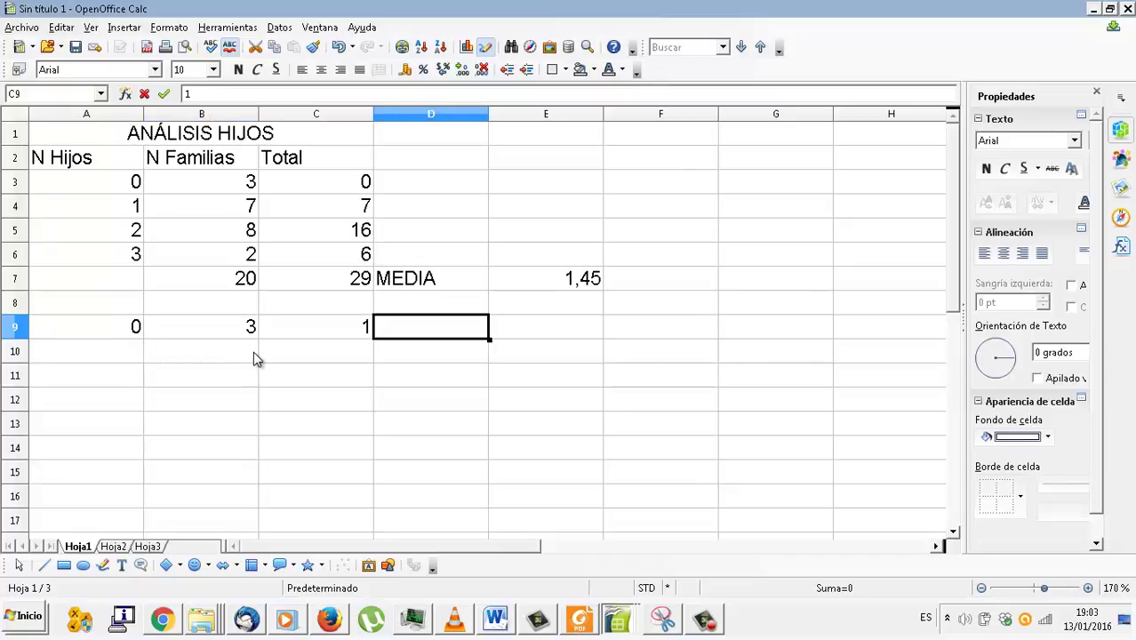
text(2)
key(Return)
Step: Fill cells A10 to D10 with the individual values 2, 1, 1 and 2
key(Left)
key(Left)
key(Left)
text(2)
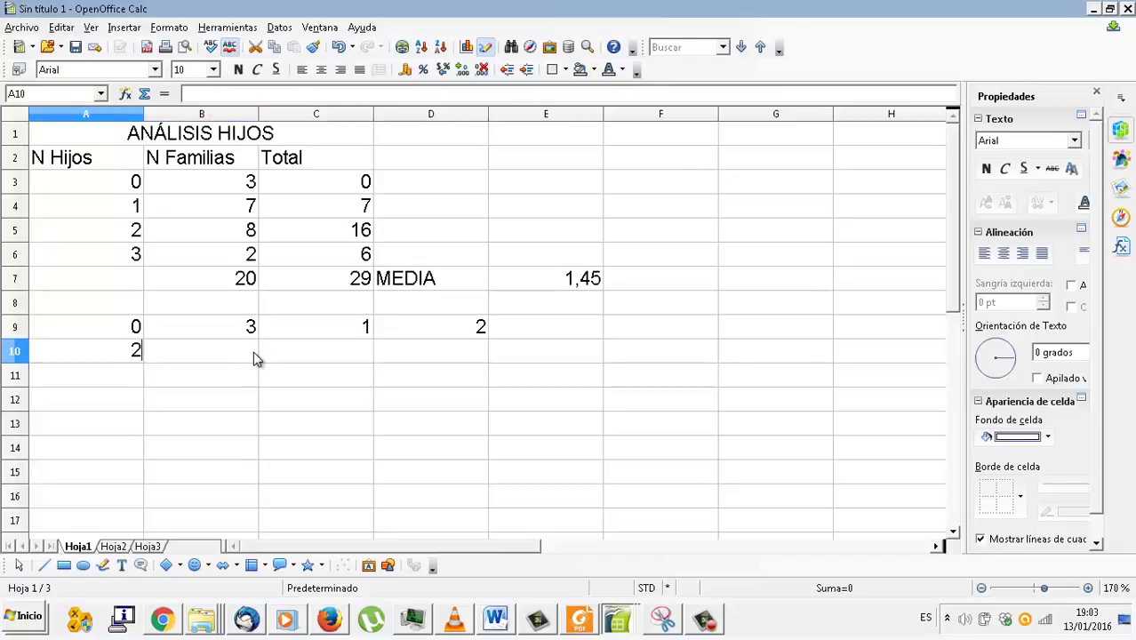
key(Tab)
text(1)
key(Tab)
text(1)
key(Tab)
text(2)
key(Return)
Step: Fill cells A11 to D11 with the individual values 2, 2, 0 and 2
key(Left)
key(Left)
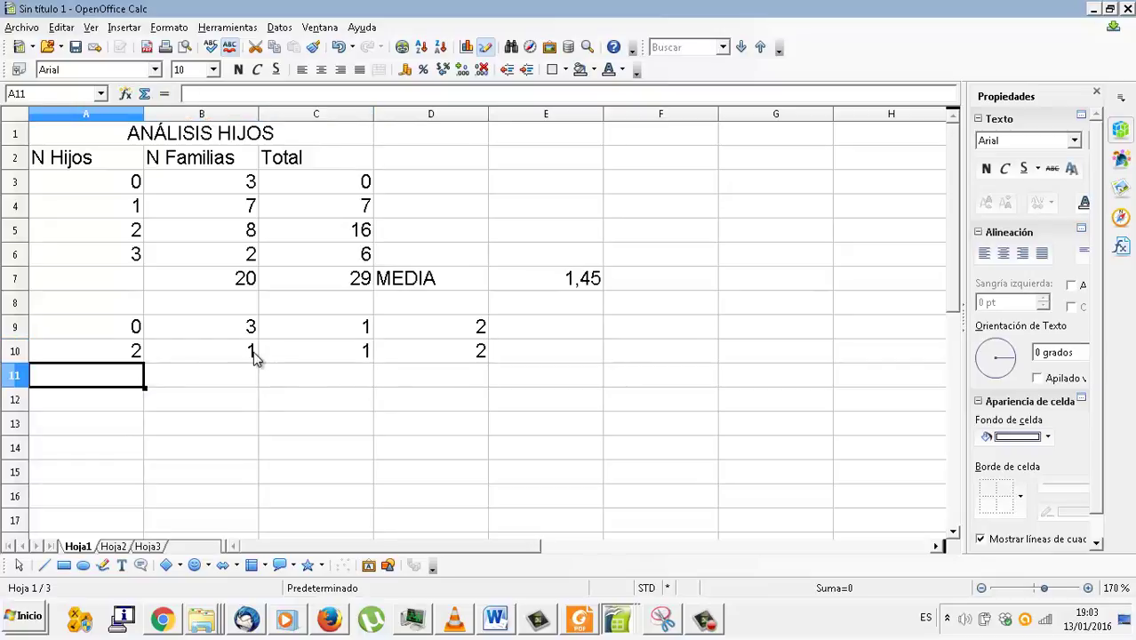
text(2)
key(Tab)
text(2)
key(Tab)
text(0)
key(Tab)
text(2)
key(Return)
Step: Fill cells A12 to D12 with the individual values 3, 1, 1 and 1
key(Left)
key(Left)
key(Left)
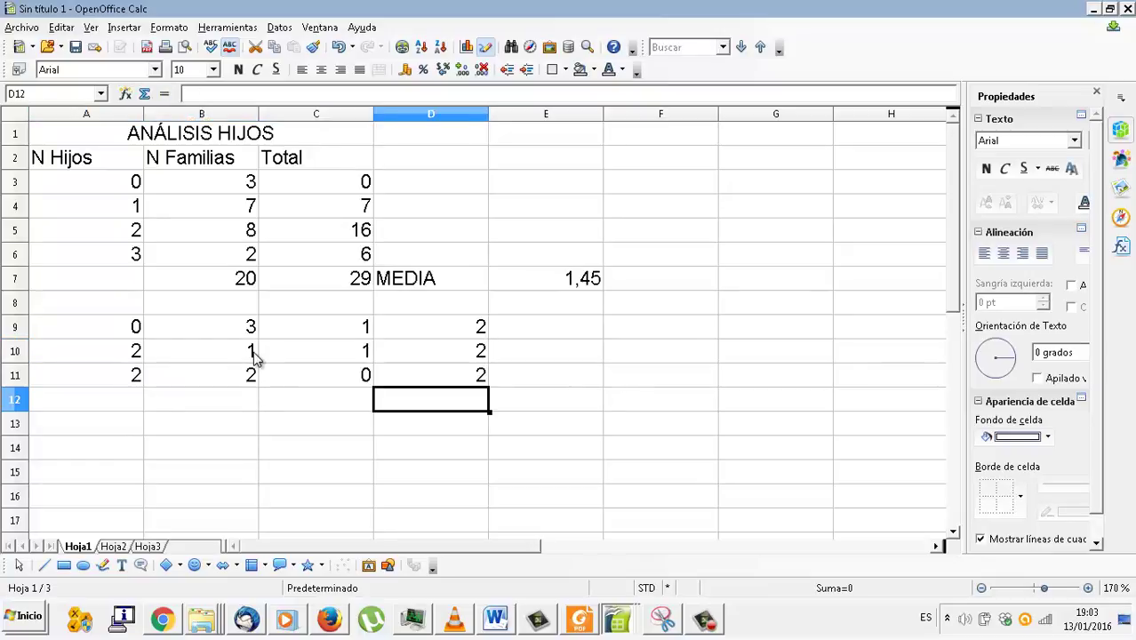
text(3)
key(Tab)
text(1)
key(Tab)
text(1)
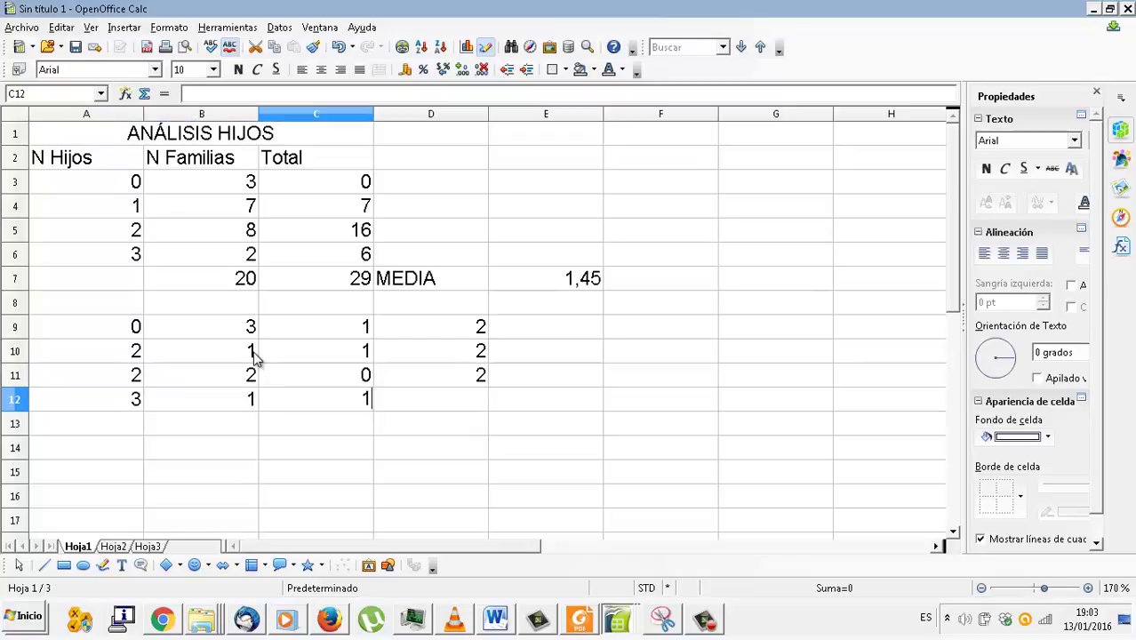
key(Tab)
text(1)
key(Return)
Step: Fill cells A13 to D13 with the individual values 0, 2, 2 and 1
key(Left)
key(Left)
key(Left)
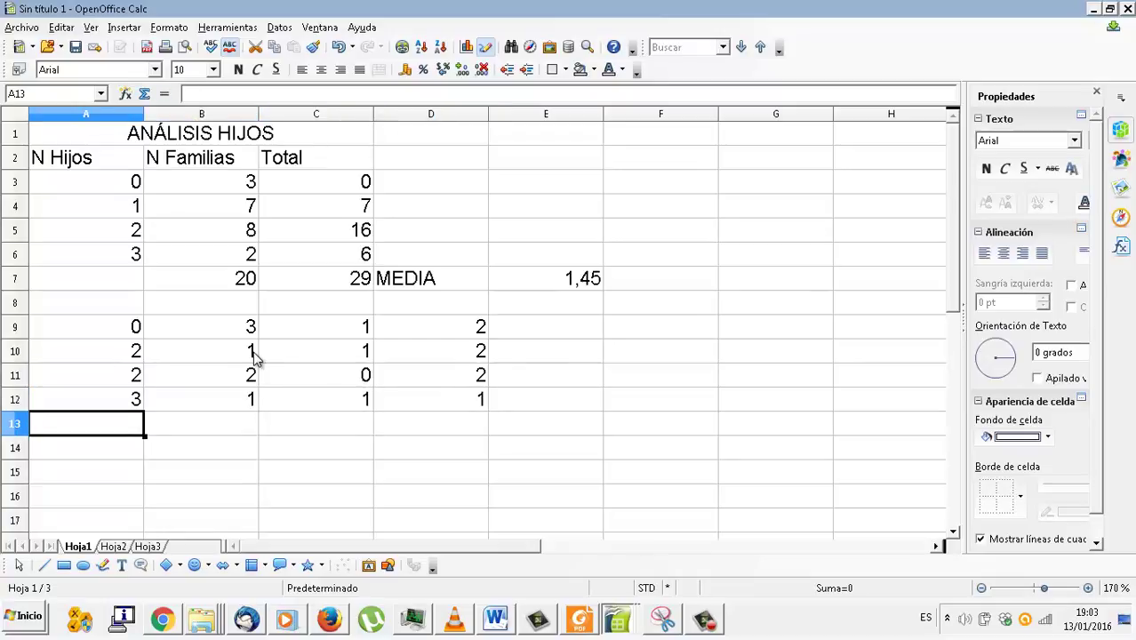
text(0)
key(Tab)
text(2)
key(Tab)
text(2)
key(Tab)
text(1)
key(Return)
Step: Label cell D15, below the list of individual values, as "MEDIA"
key(Left)
key(Left)
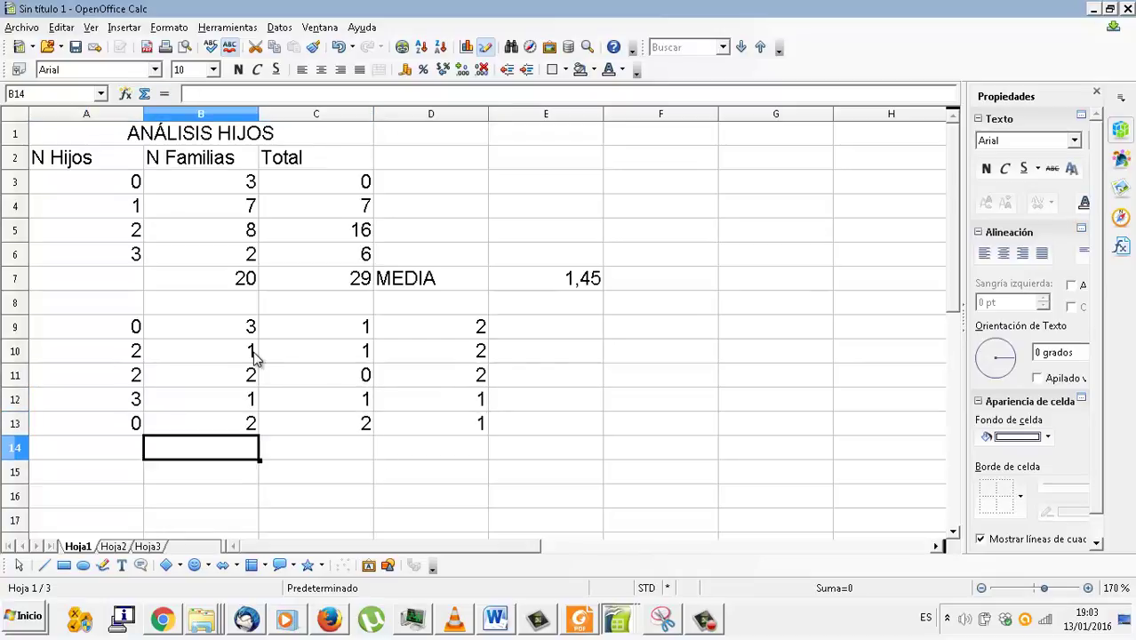
key(Left)
key(Down)
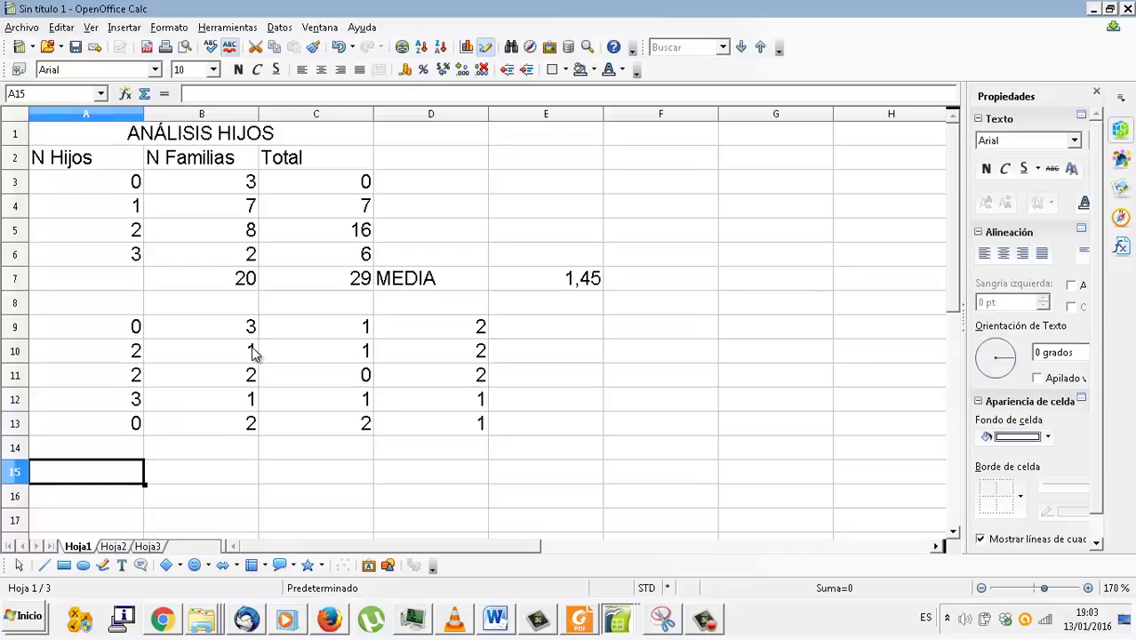
key(Right)
key(Right)
key(Right)
text(MEDIA)
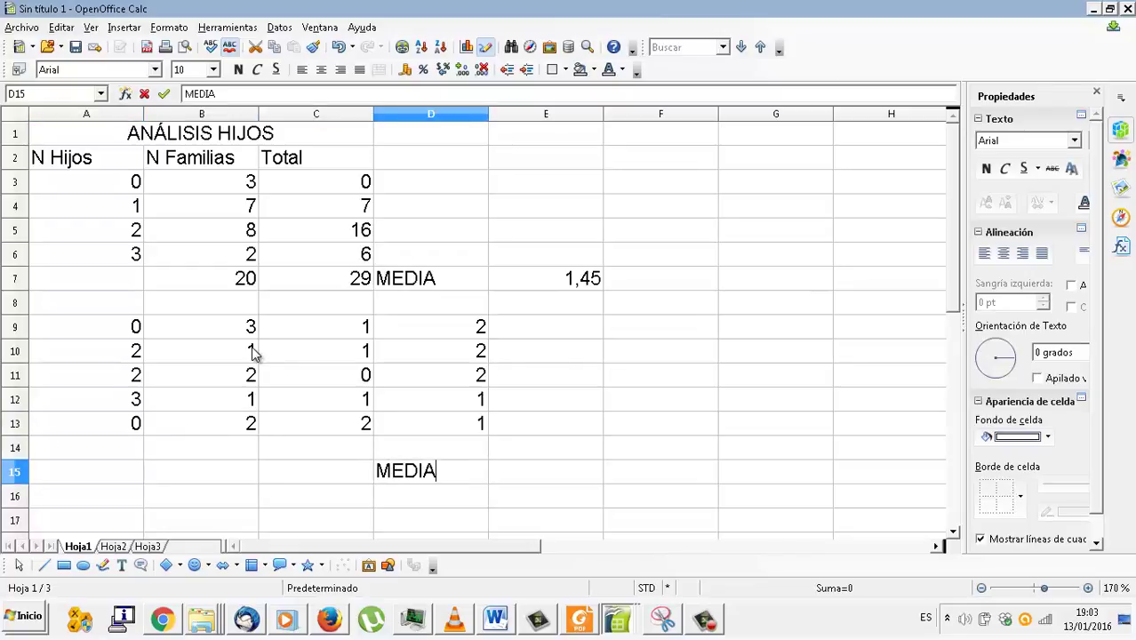
key(Tab)
Step: Calculate the mean of the individual values in E15 with the formula =PROMEDIO(A9:D13)
text(=)
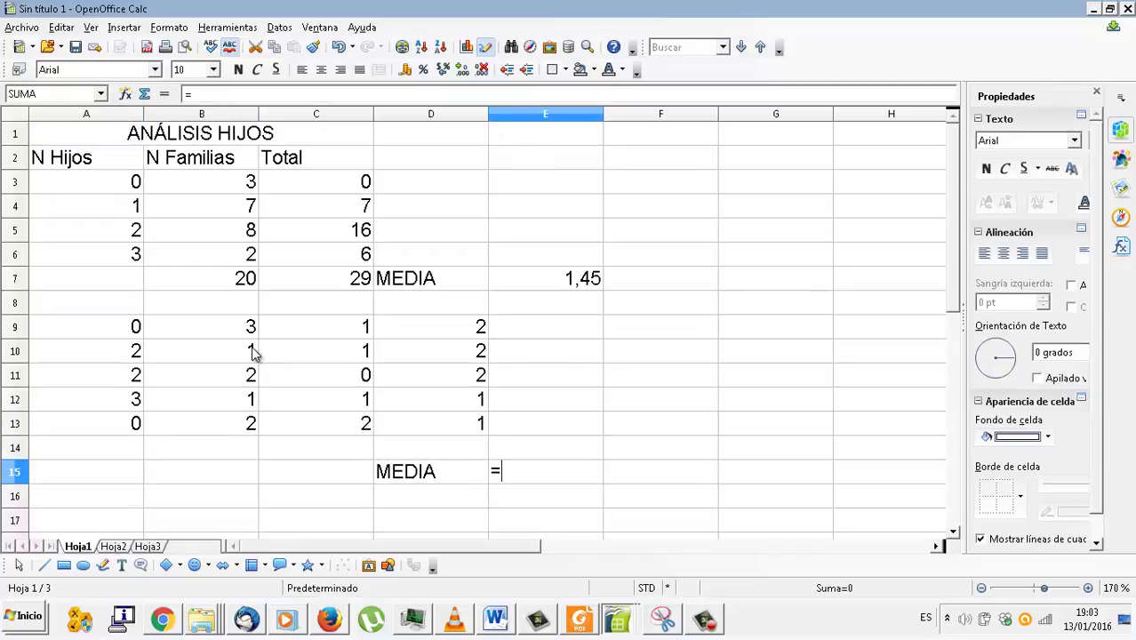
text(PROMEDIO)
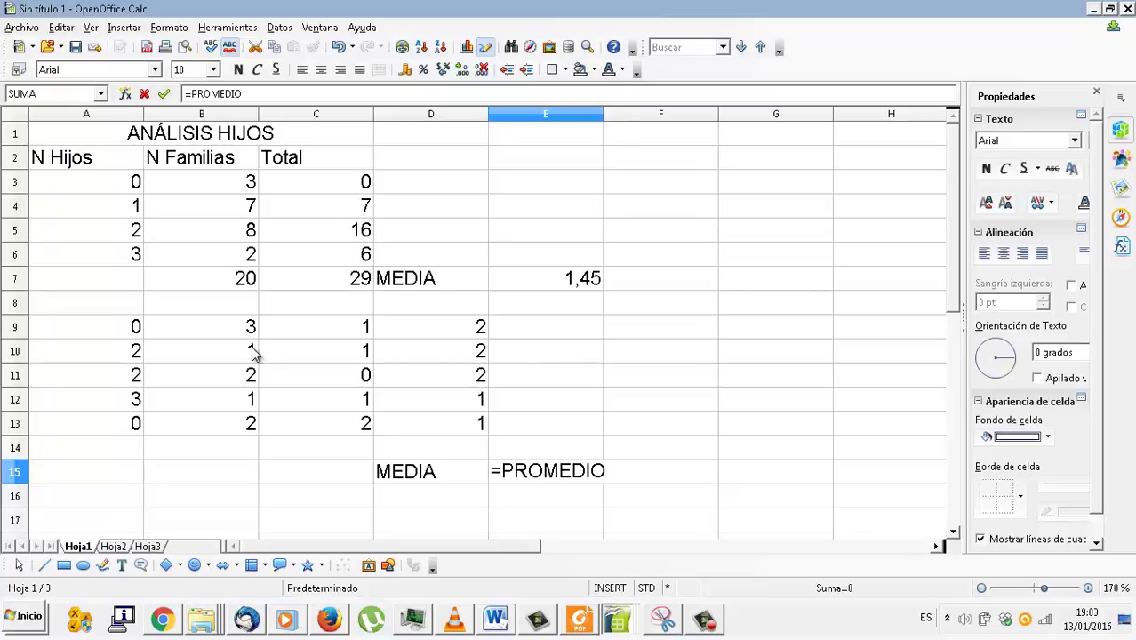
text(()
click(120, 333)
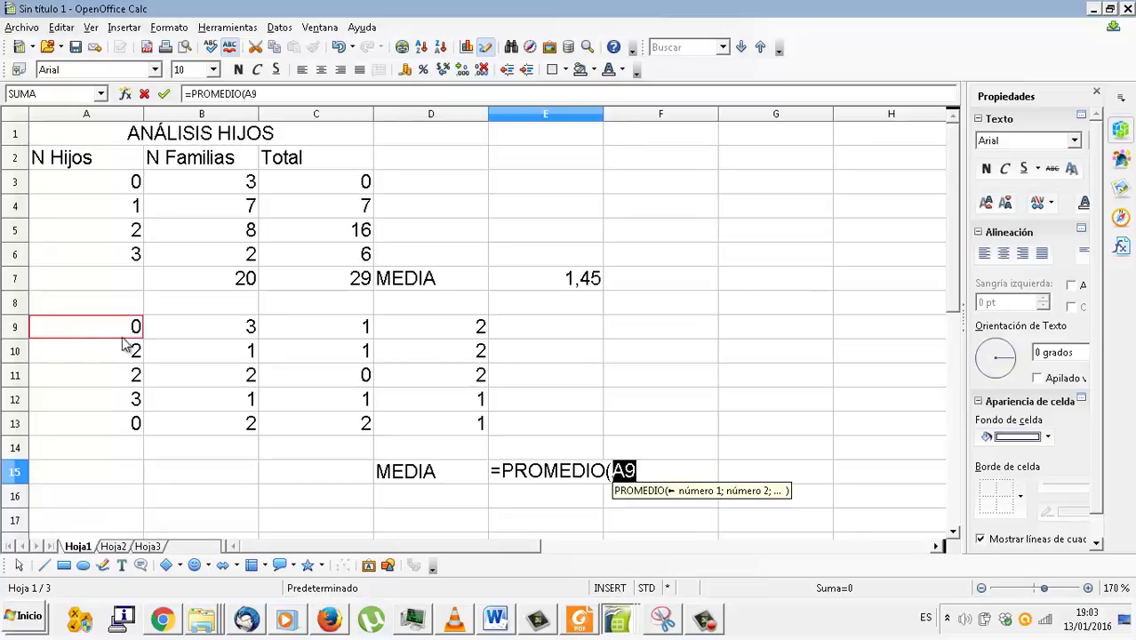
drag(125, 345, 434, 424)
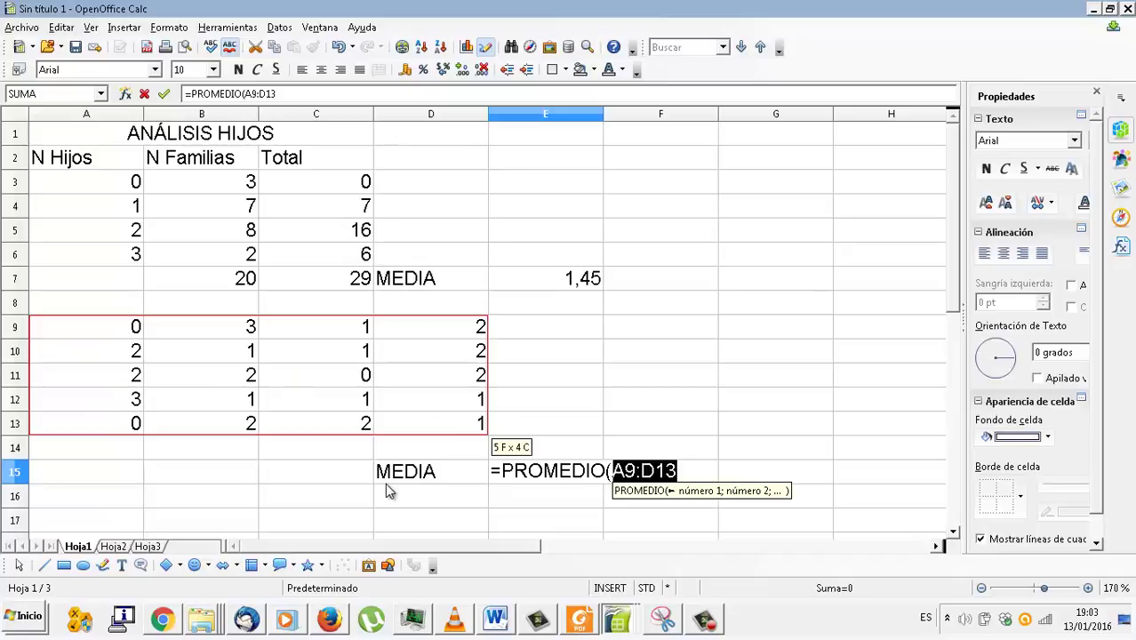
text())
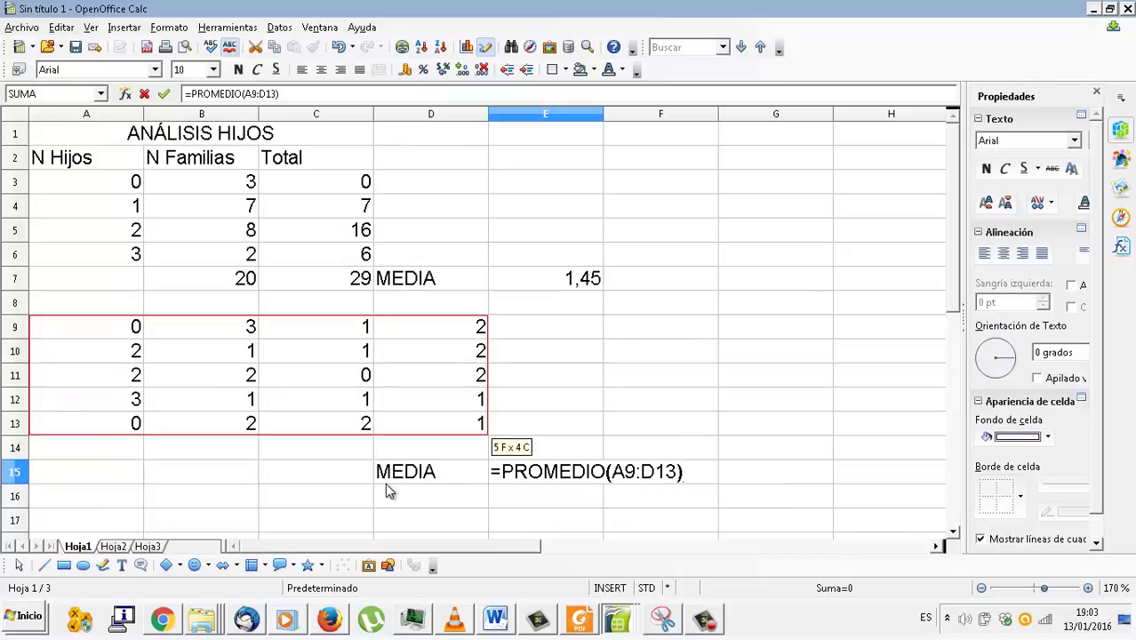
key(Return)
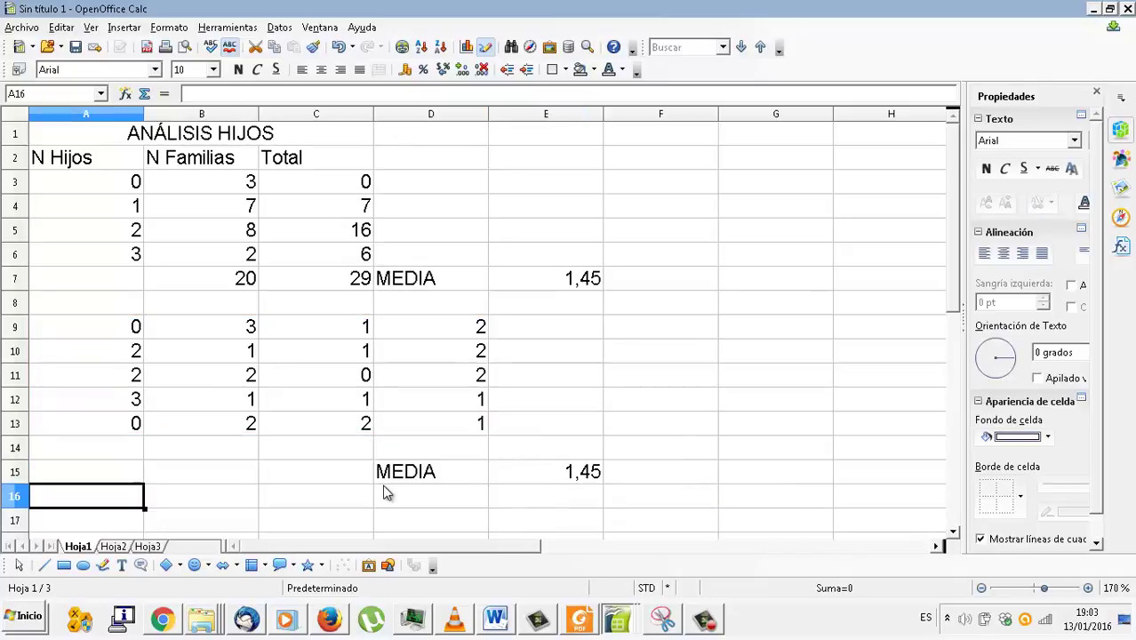
Step: Label cell D16, under the MEDIA label, as "DESV EST"
key(Right)
key(Right)
key(Right)
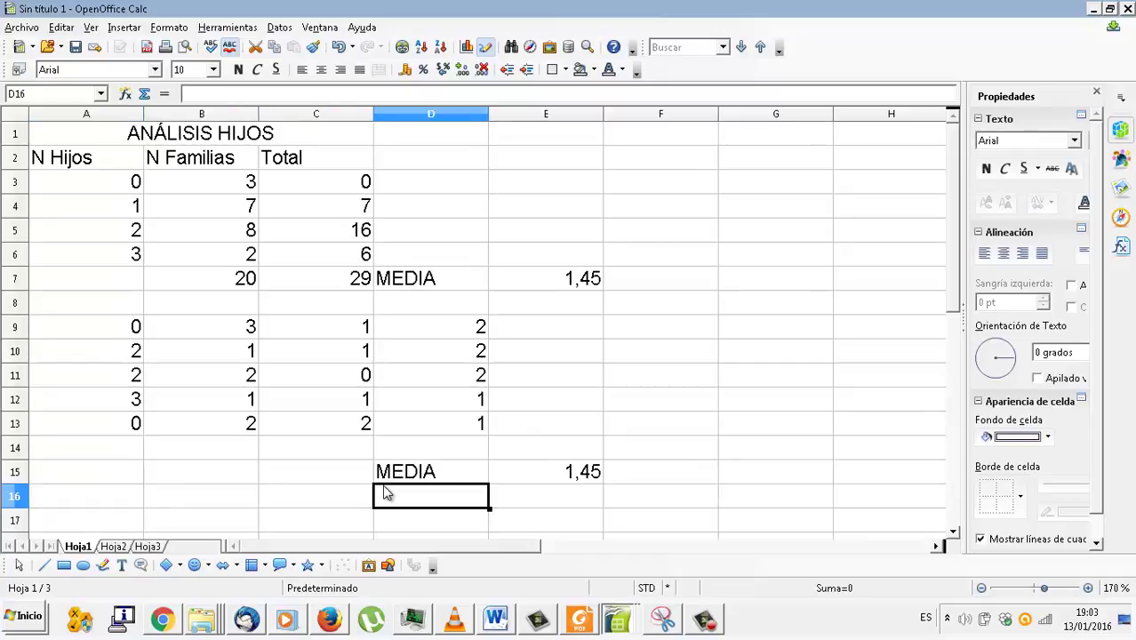
text(DE)
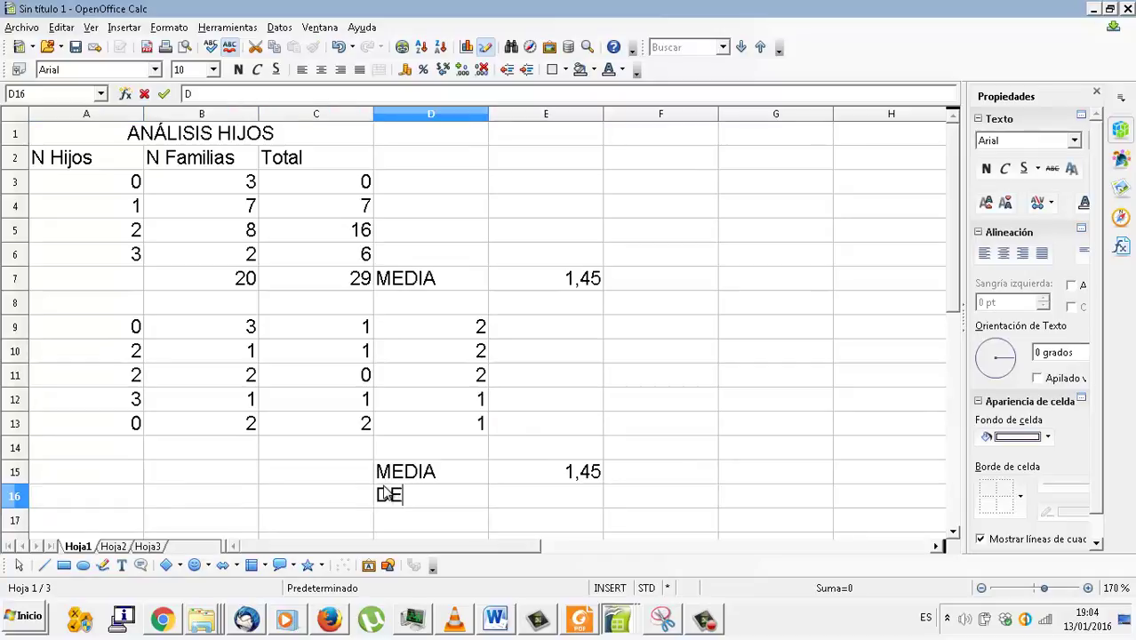
text(SV TIP)
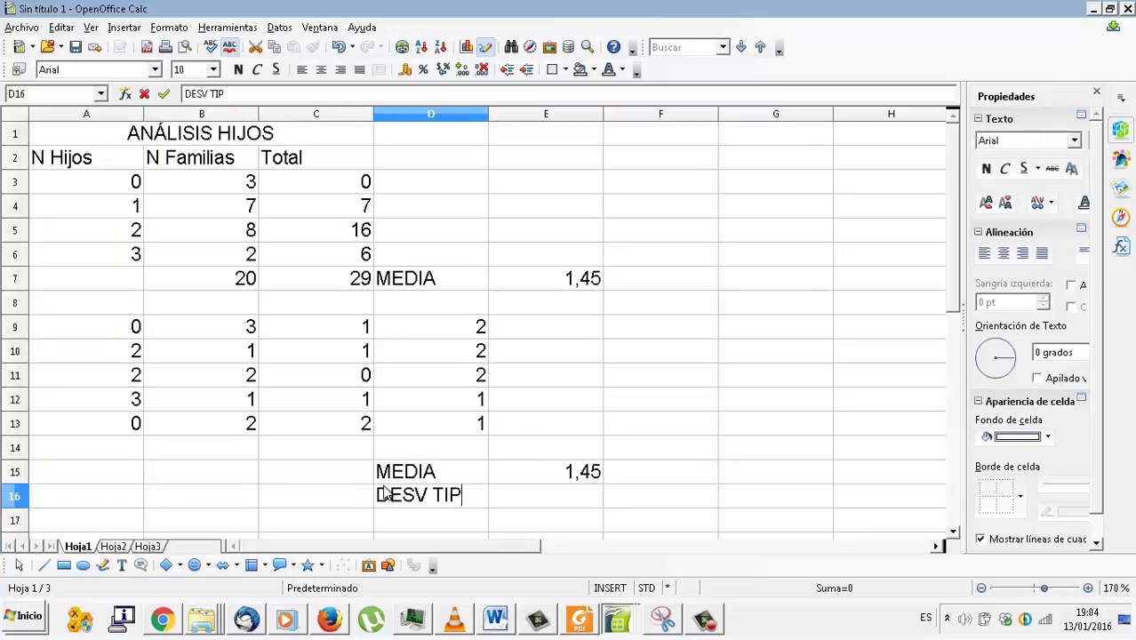
key(BackSpace)
key(BackSpace)
key(BackSpace)
text(EST)
key(Tab)
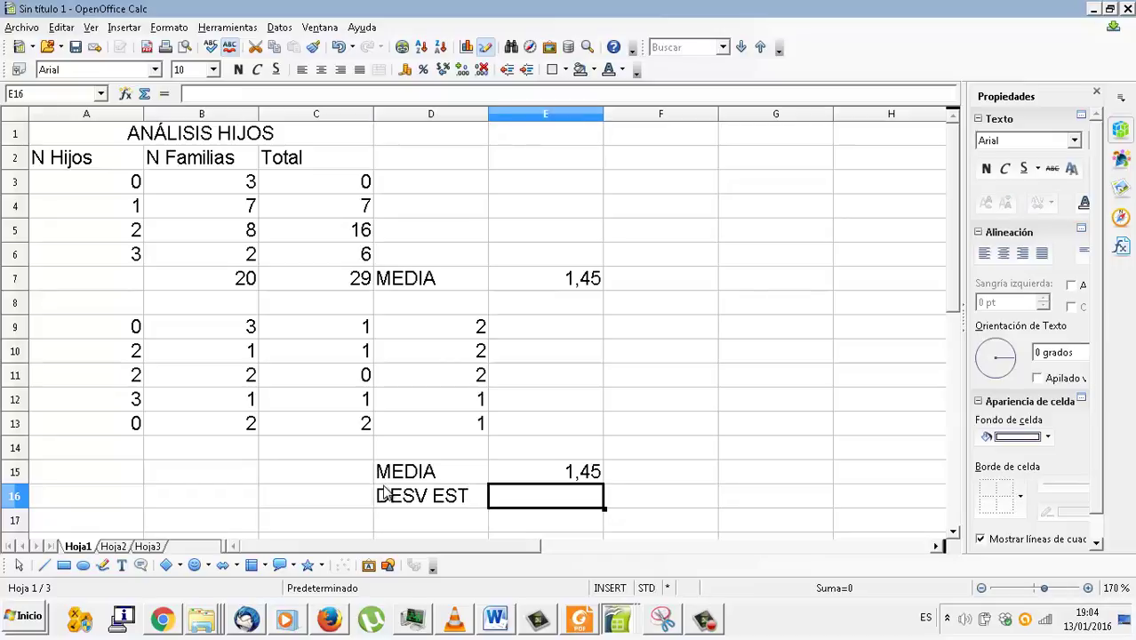
Step: Calculate the standard deviation of the individual values A9:D13 in E16 with the DESVEST function
text(=DESVEST)
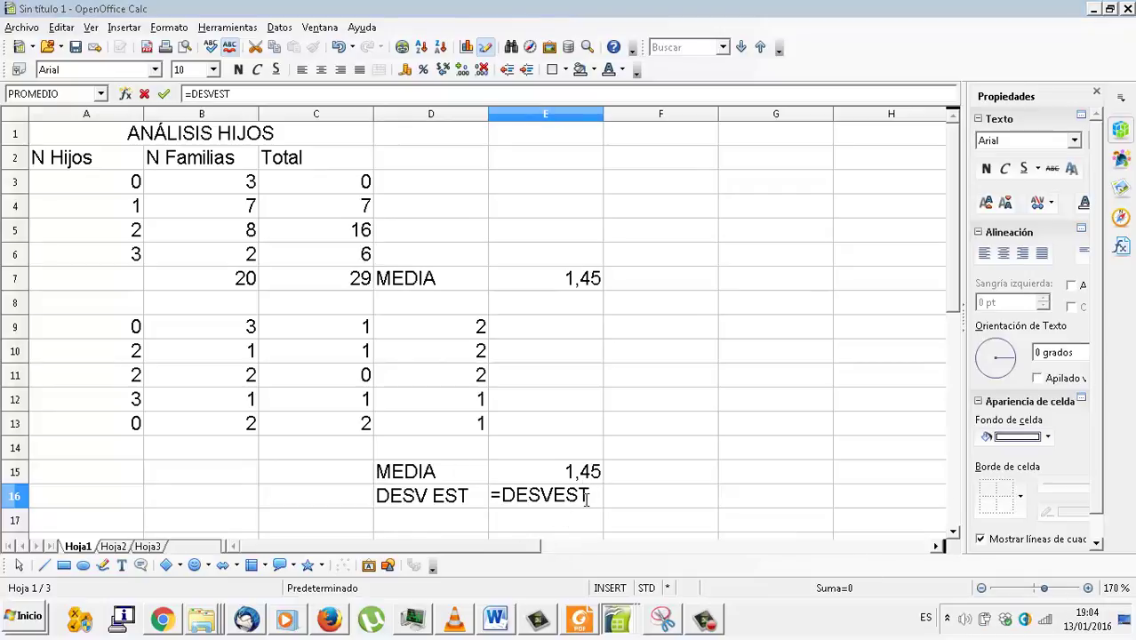
text(()
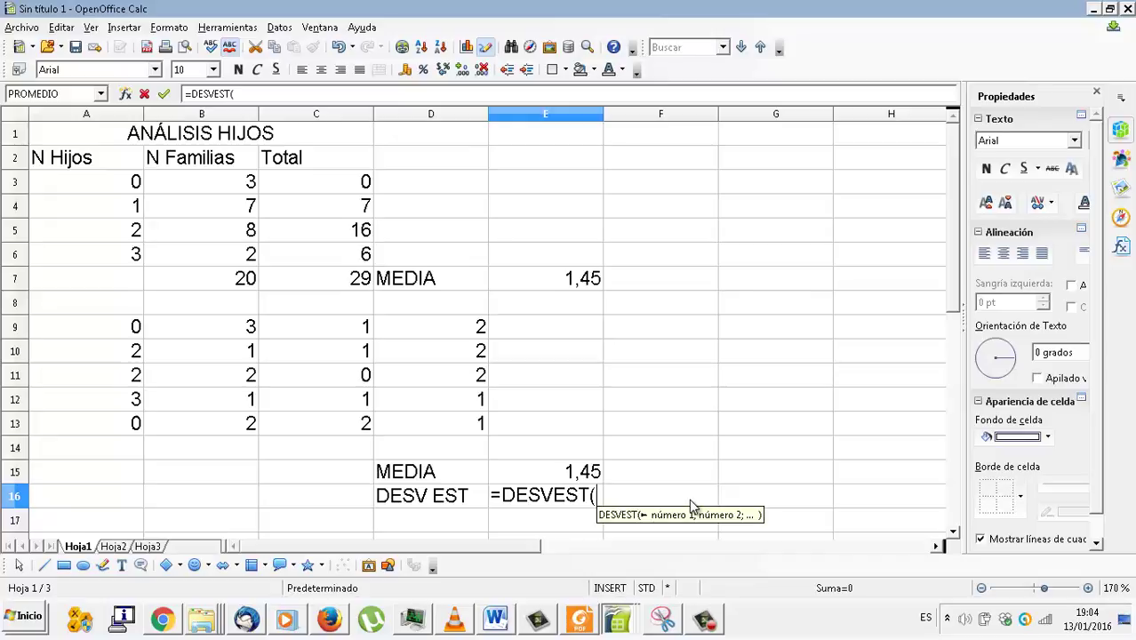
drag(135, 330, 438, 437)
text())
key(shift+Tab)
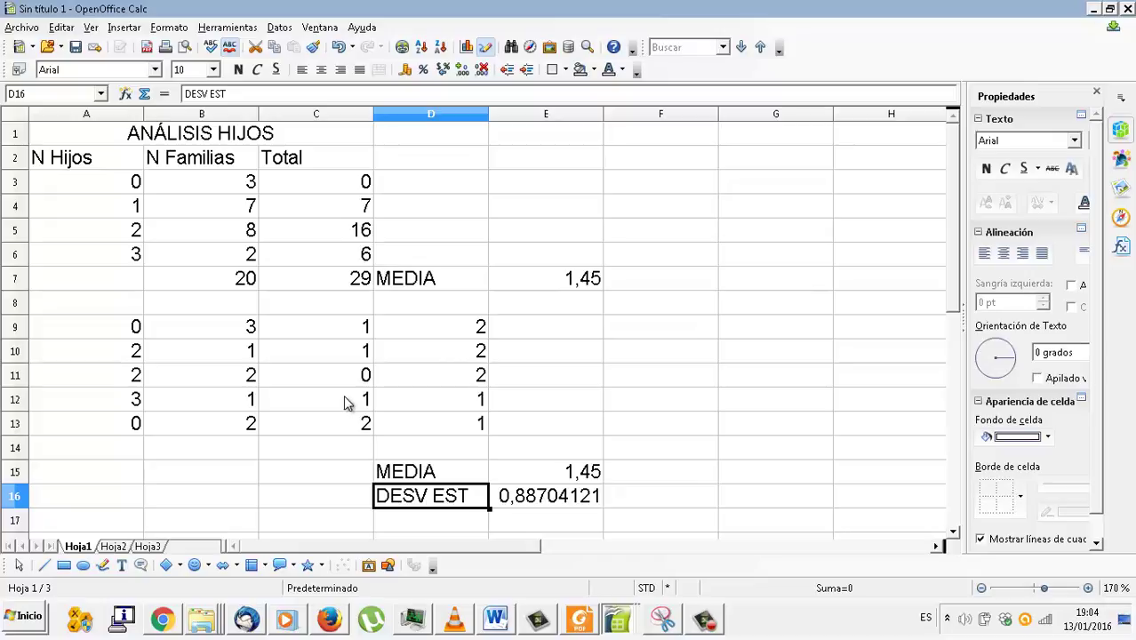
Step: Change the first row of individual values to 8 in B9, 0 in C9 and 0 in D9
click(237, 333)
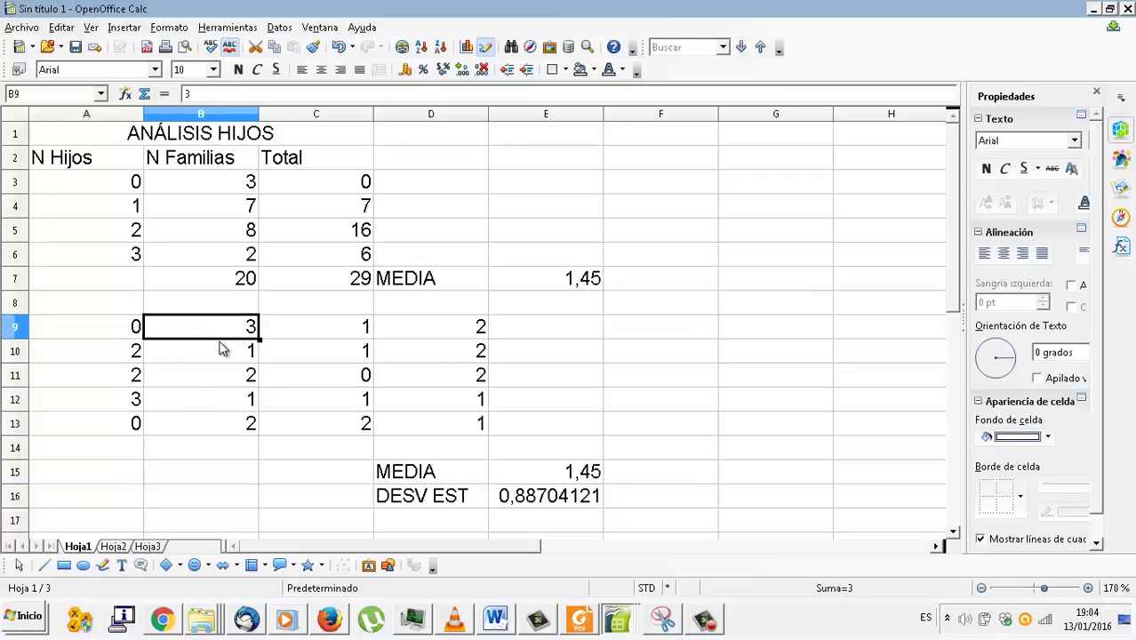
text(8)
key(Tab)
text(0)
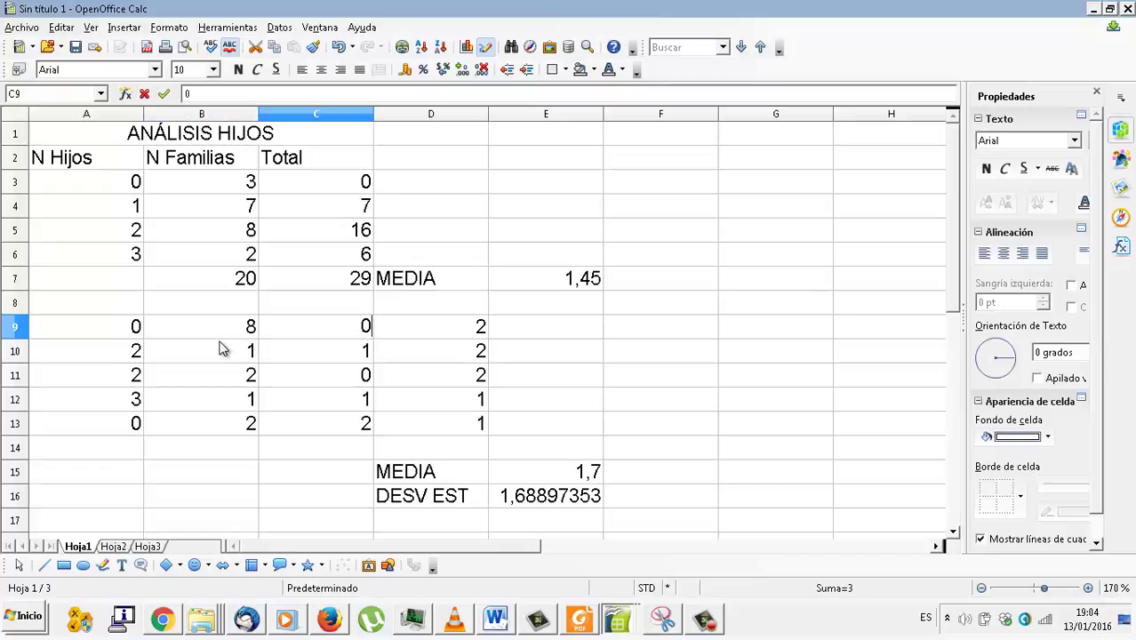
key(Tab)
text(0)
key(Tab)
key(Left)
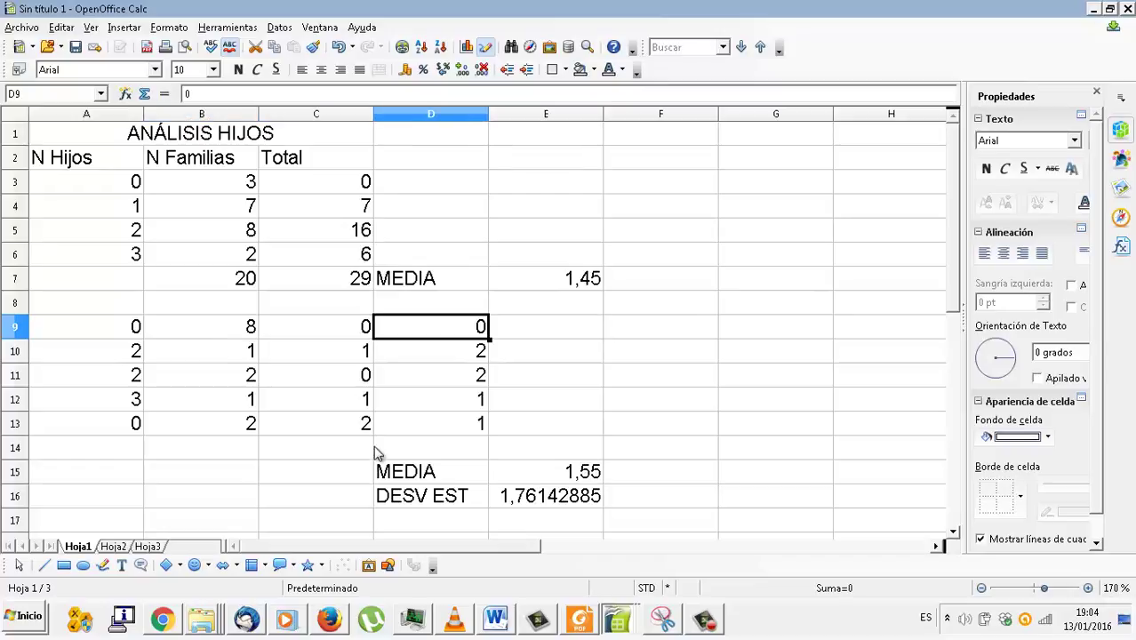